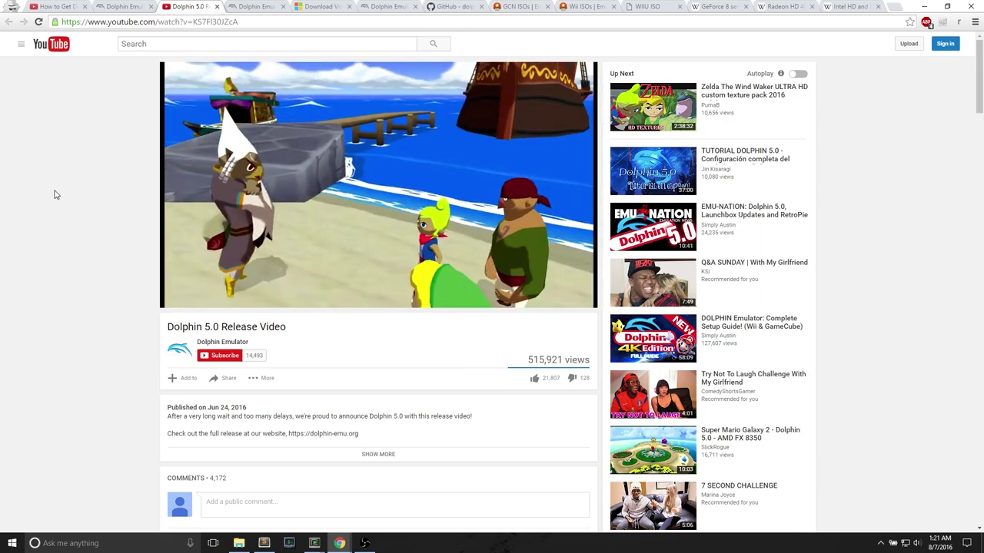
Find the Dolphin 5.0 release article on dolphin-emu.org and underline the statement comparing its speed with earlier versions
click(142, 10)
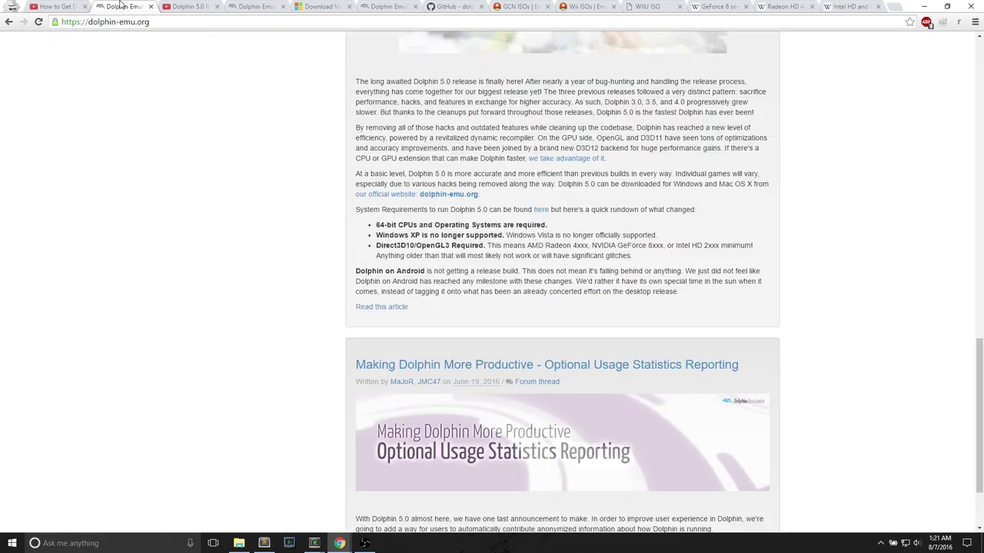
scroll(362, 156, up, 1)
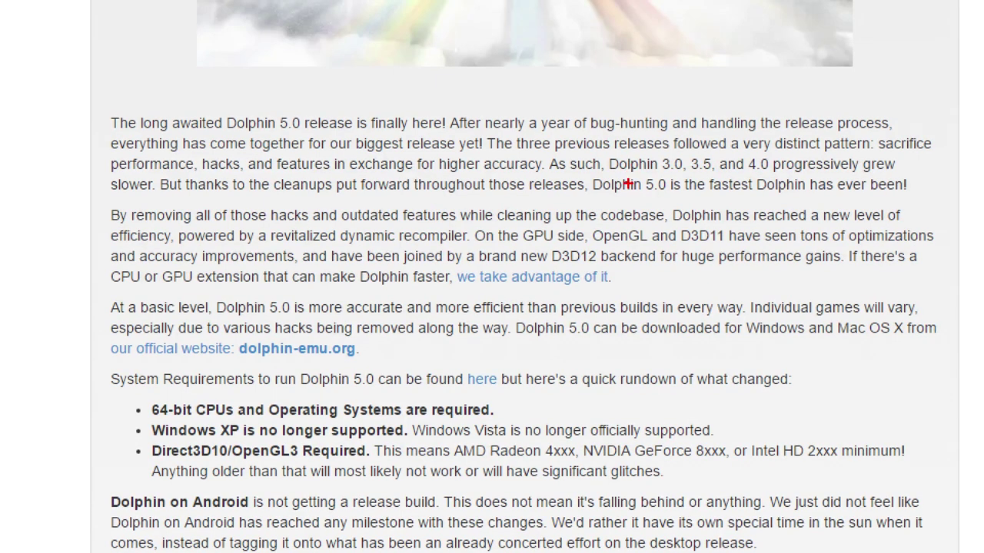
drag(609, 174, 912, 175)
mouse_move(108, 198)
mouse_down()
mouse_move(866, 201)
mouse_move(913, 193)
mouse_up()
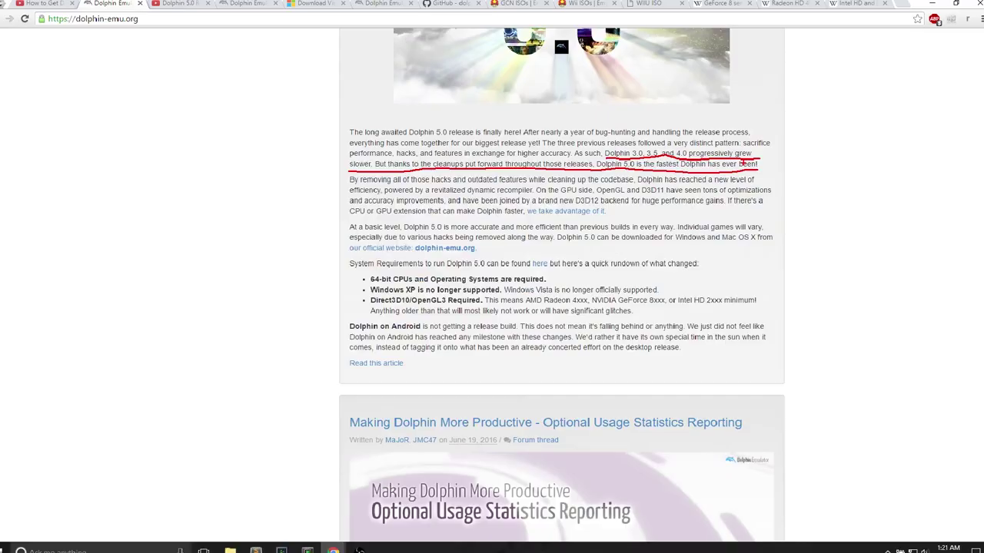
click(66, 3)
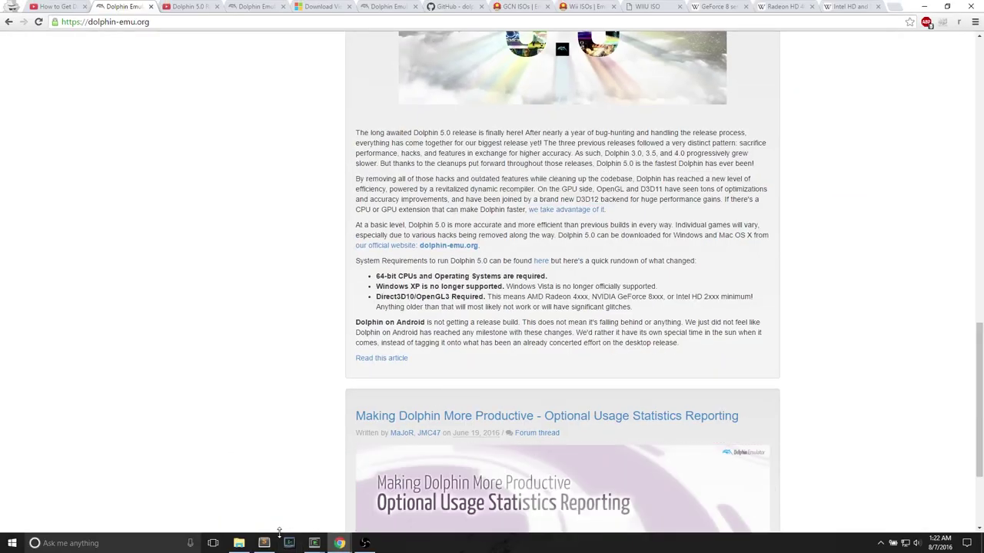
Switch to the dolphin-5.txt notes in Sublime Text, search Windows for "pc" and open the properties of This PC
click(264, 543)
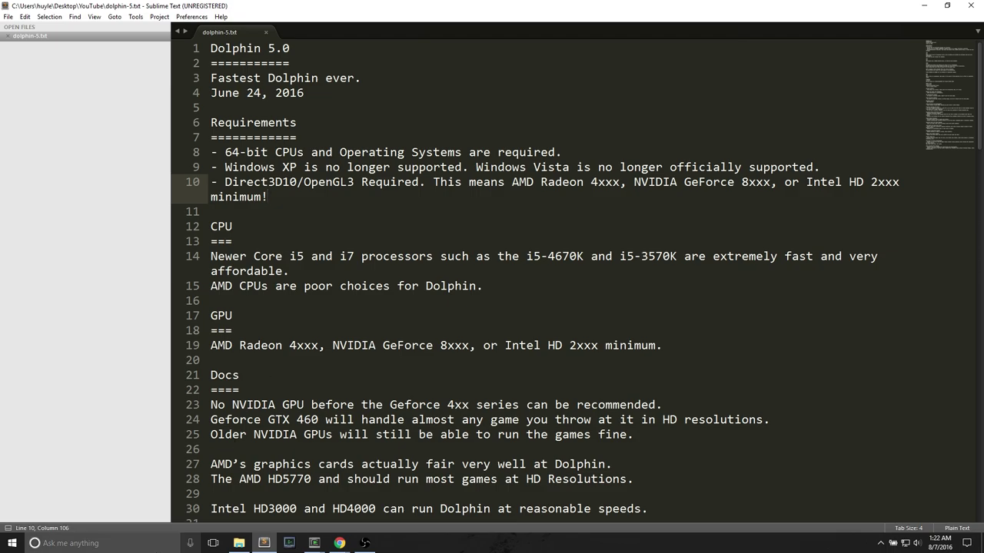
key(super+s)
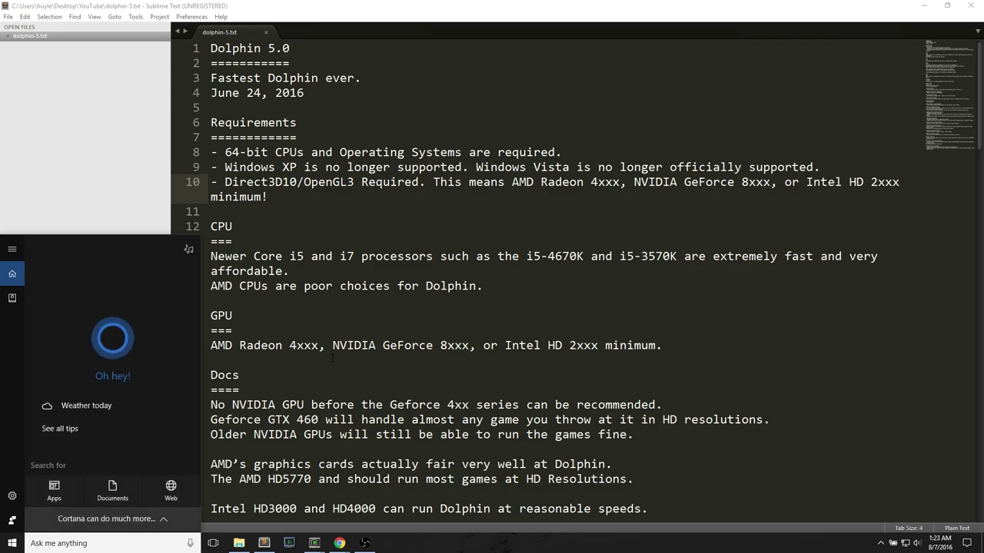
text(pc)
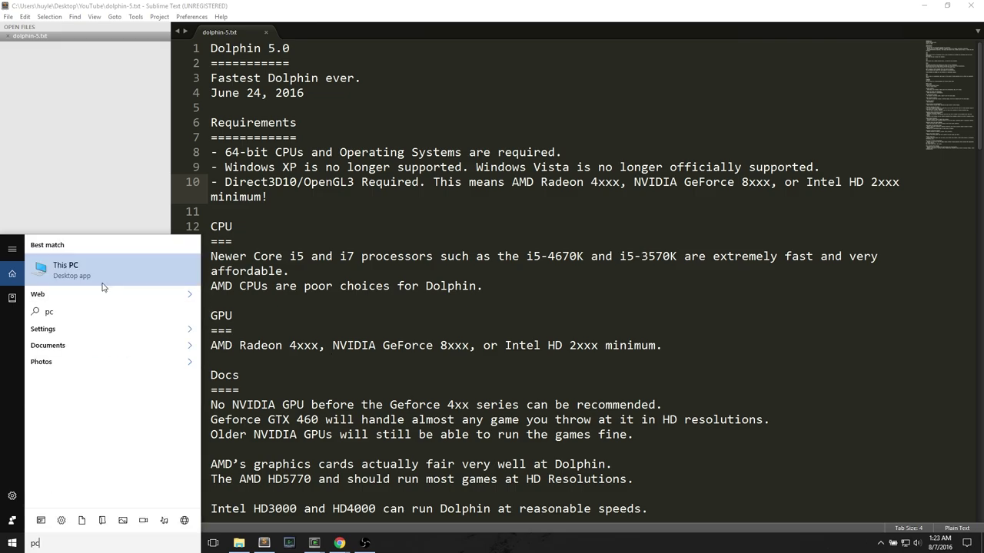
right_click(96, 283)
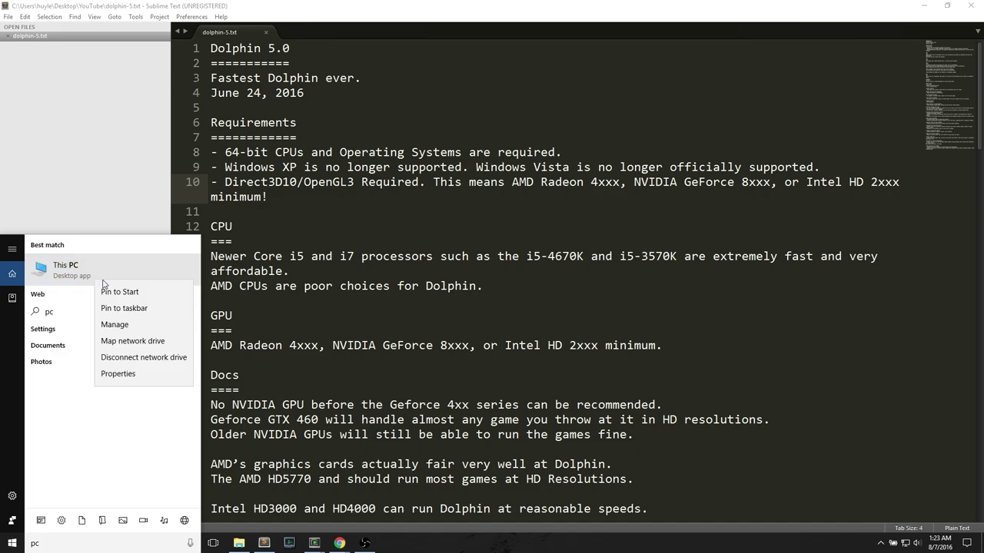
click(118, 373)
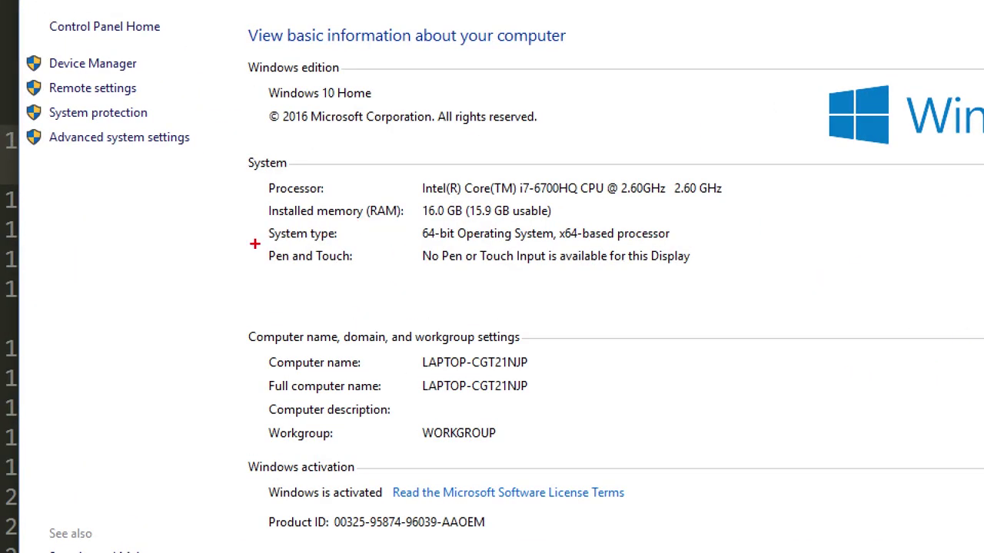
Underline the system type entry in the computer information, covering both operating system and processor architecture, and clear the markings
drag(263, 247, 335, 241)
drag(420, 247, 550, 243)
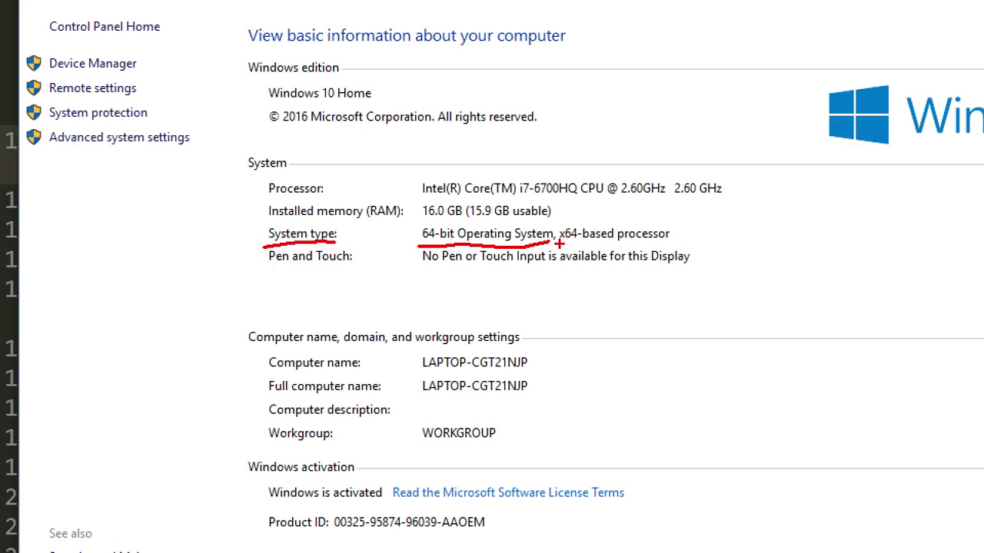
drag(559, 243, 670, 243)
key(Escape)
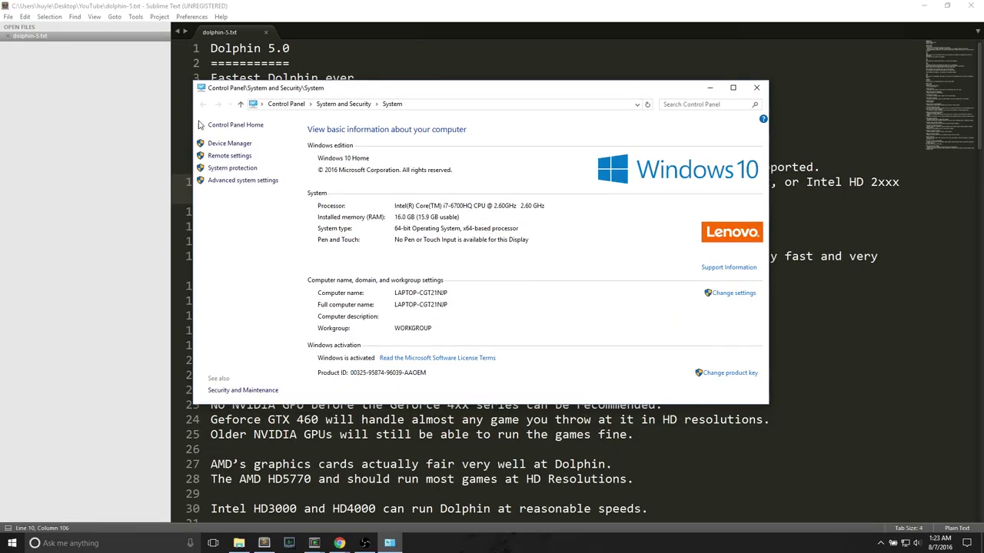
Compare the Windows XP and Vista support line in the notes with the Windows version shown in the system information
key(alt+Tab)
click(305, 167)
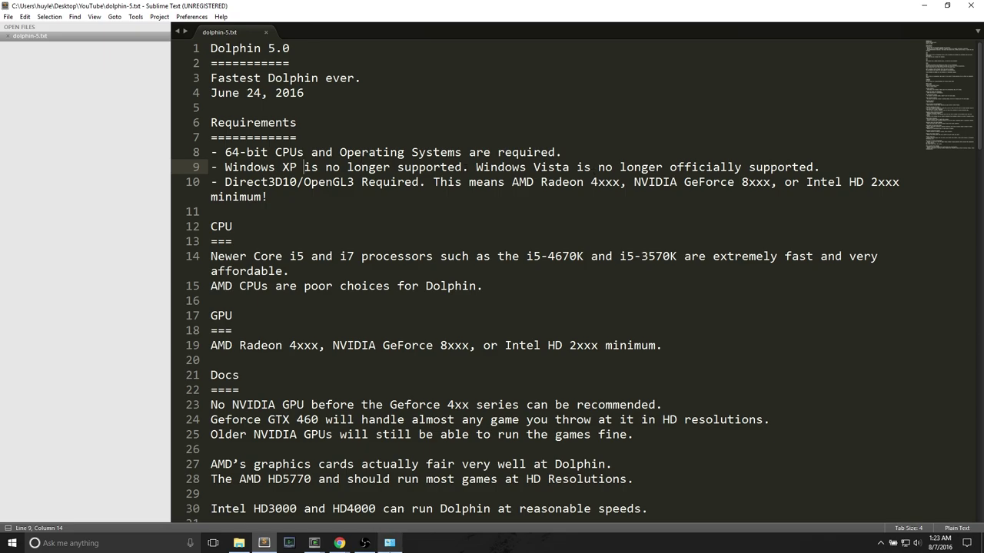
click(390, 542)
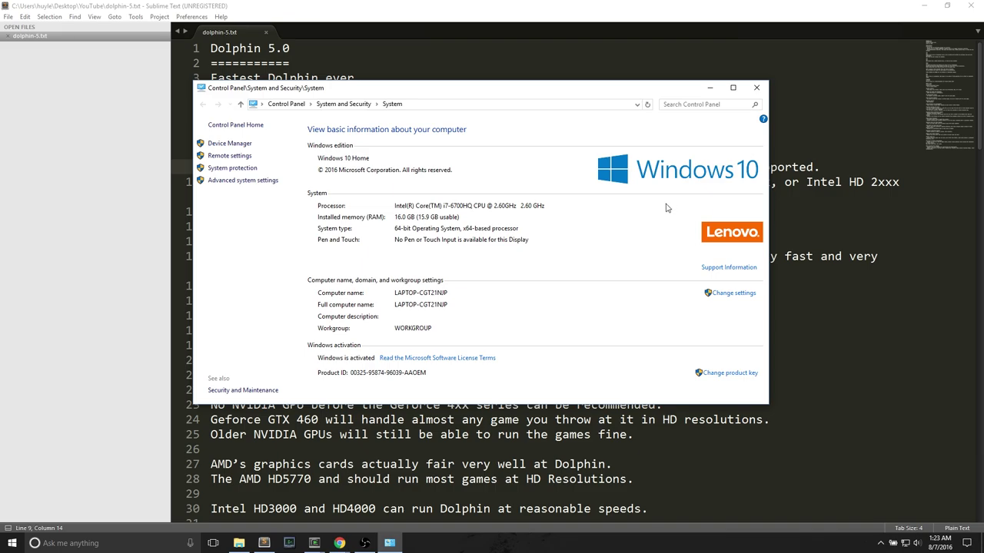
key(ctrl+1)
drag(634, 188, 803, 192)
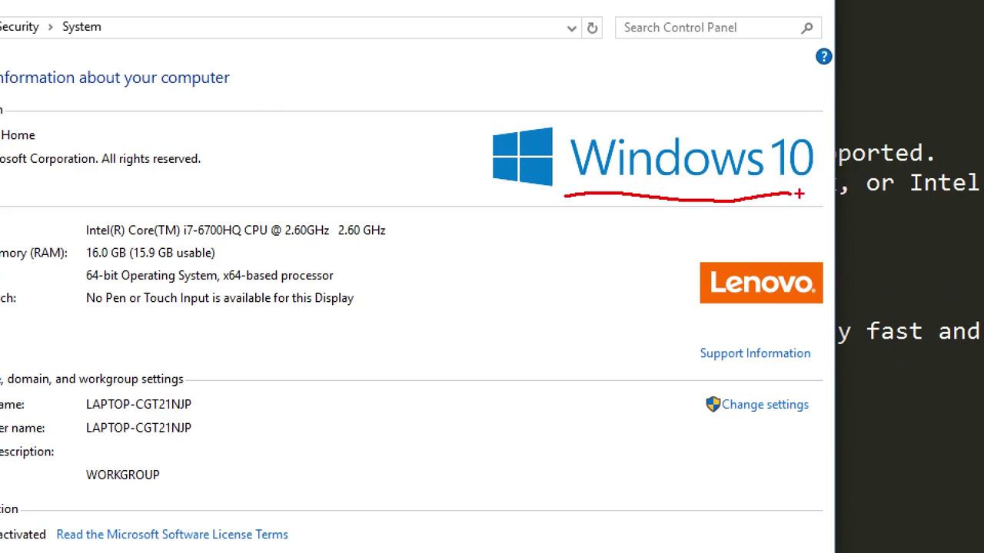
key(Escape)
key(alt+Tab)
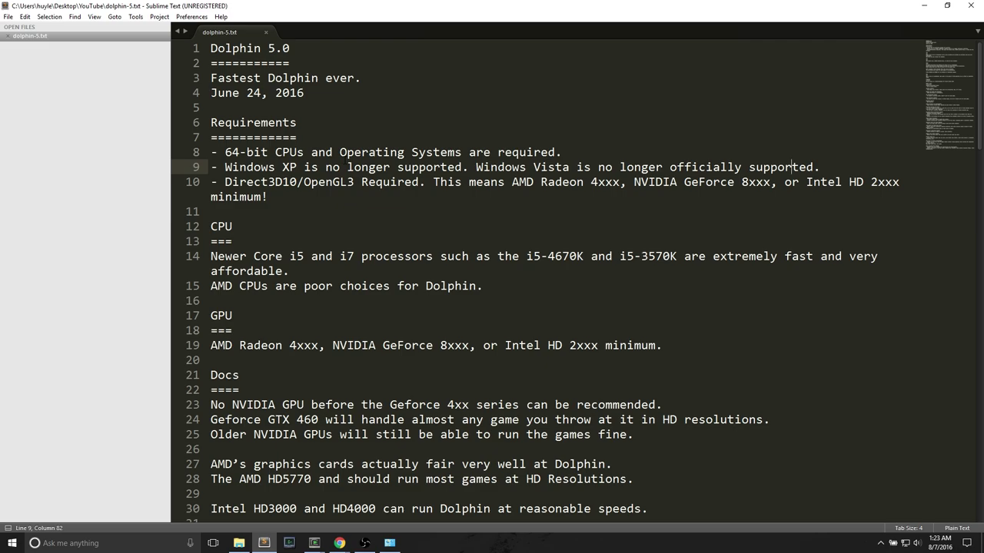
Launch dxdiag through the Windows search and mark the Display 1 and Render pages that hold the graphics card details
click(77, 542)
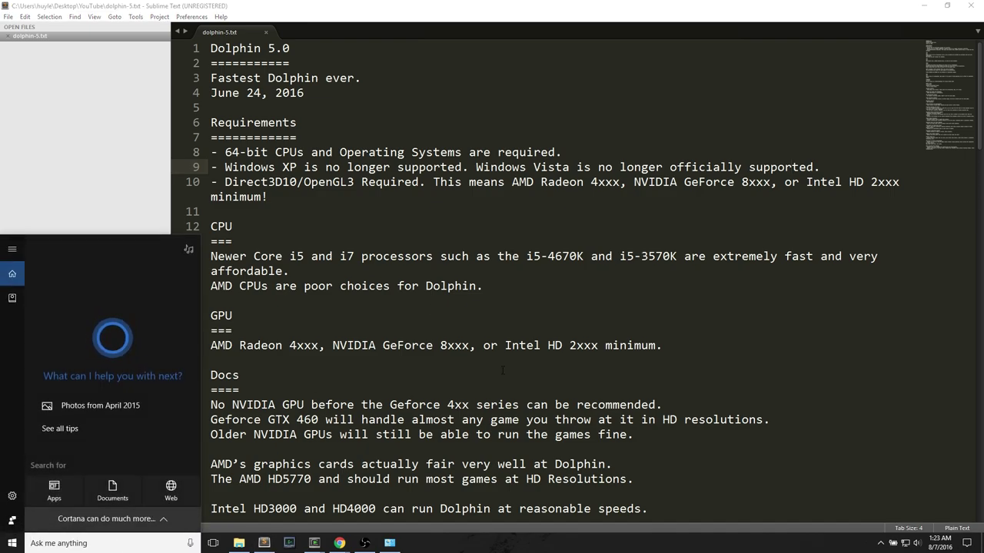
text(dxdiag)
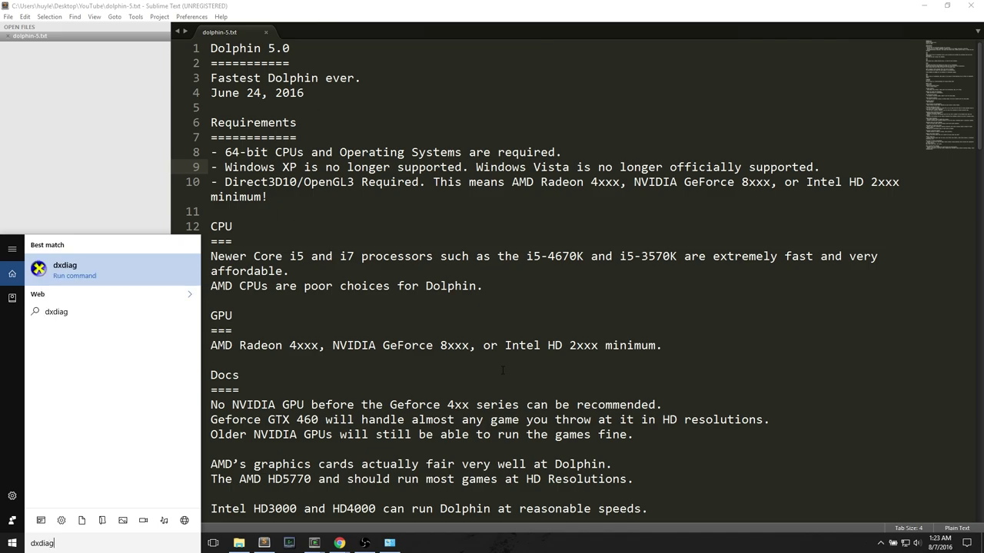
click(153, 282)
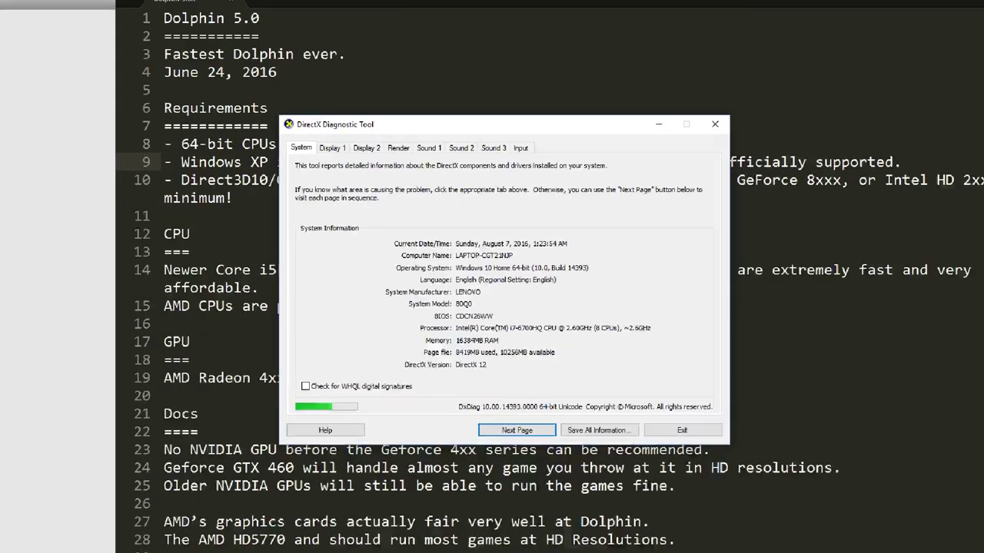
drag(322, 158, 393, 136)
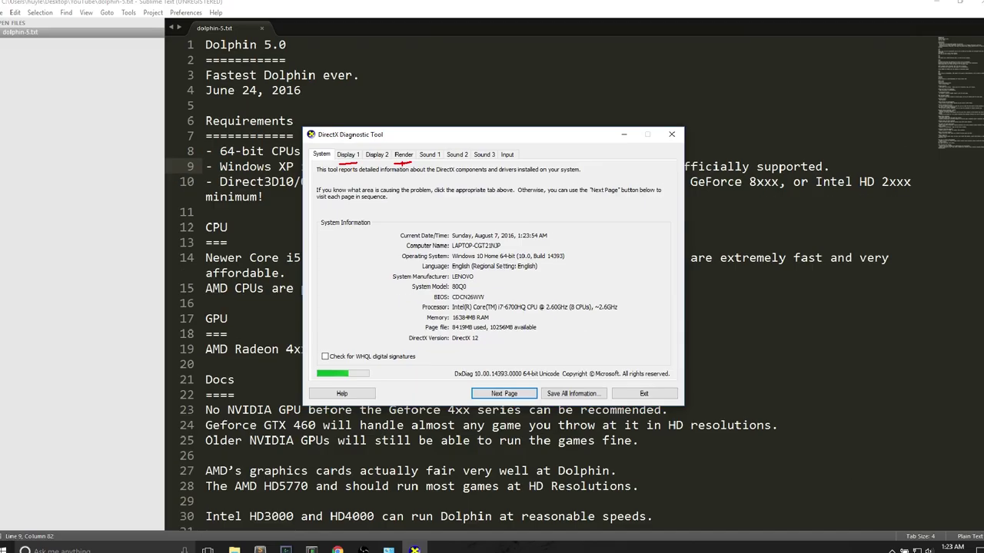
Check the Display 1 graphics device name against the Intel HD 2xxx requirement in the notes, moving the diagnostic window clear of that line
click(348, 155)
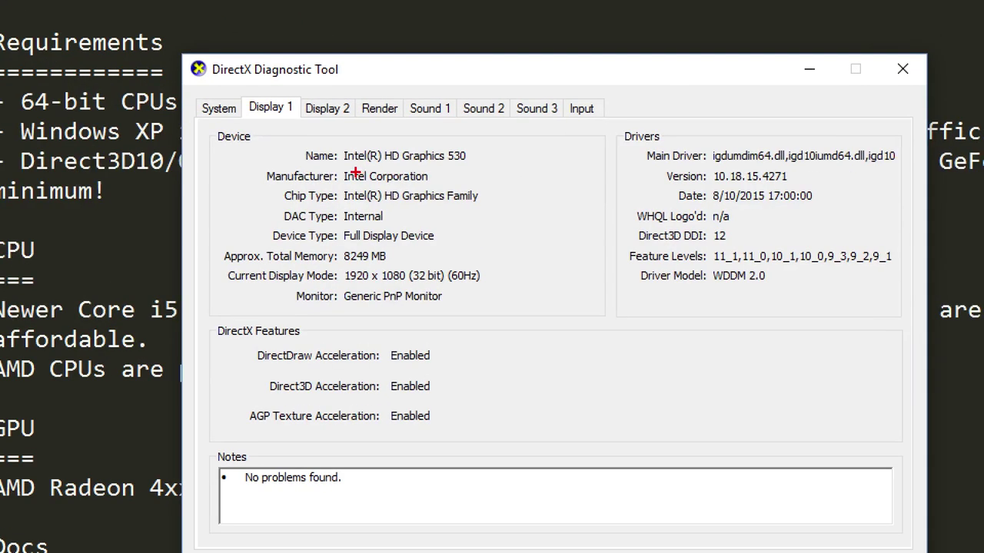
drag(355, 172, 467, 168)
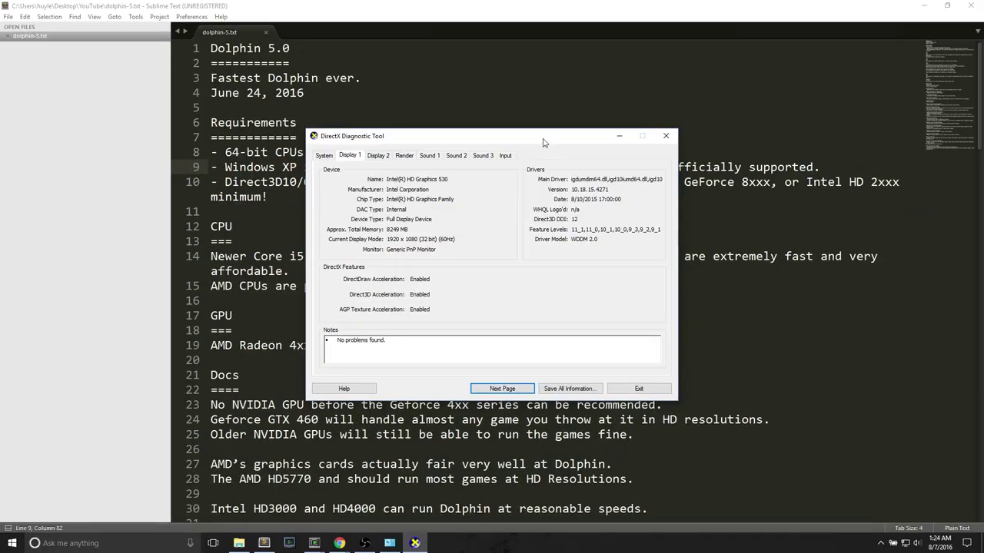
drag(543, 142, 694, 234)
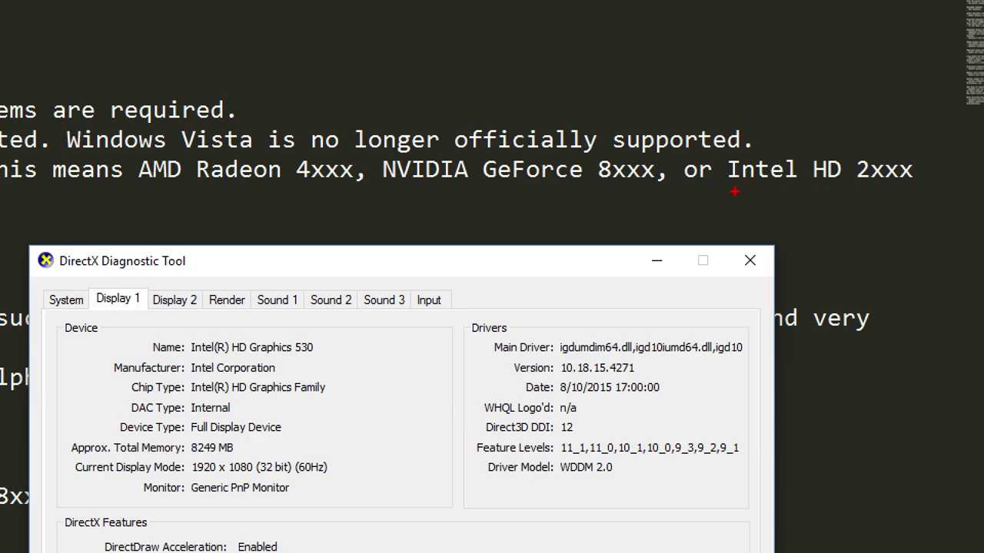
drag(734, 193, 903, 186)
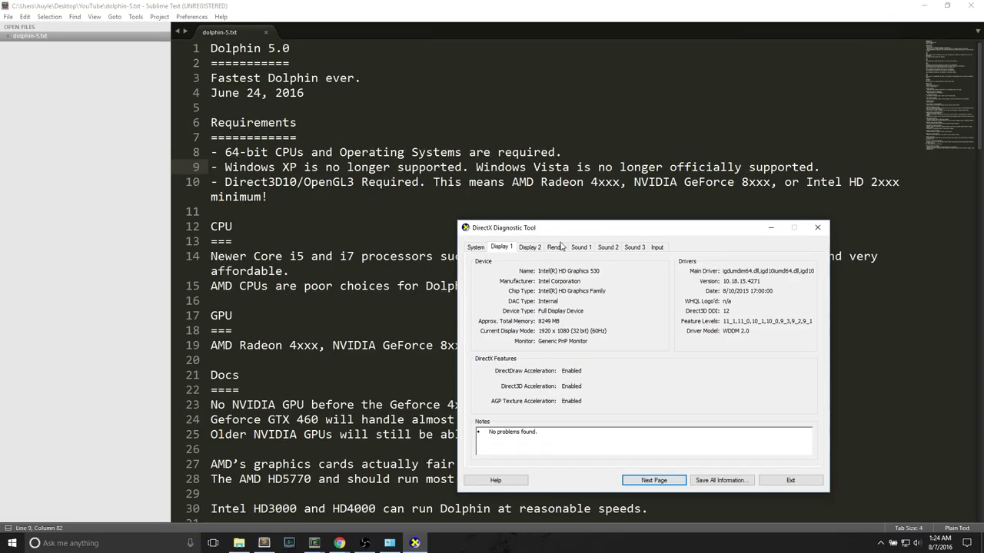
Check the name of the Render graphics device and move the diagnostic window further off the notes
click(227, 299)
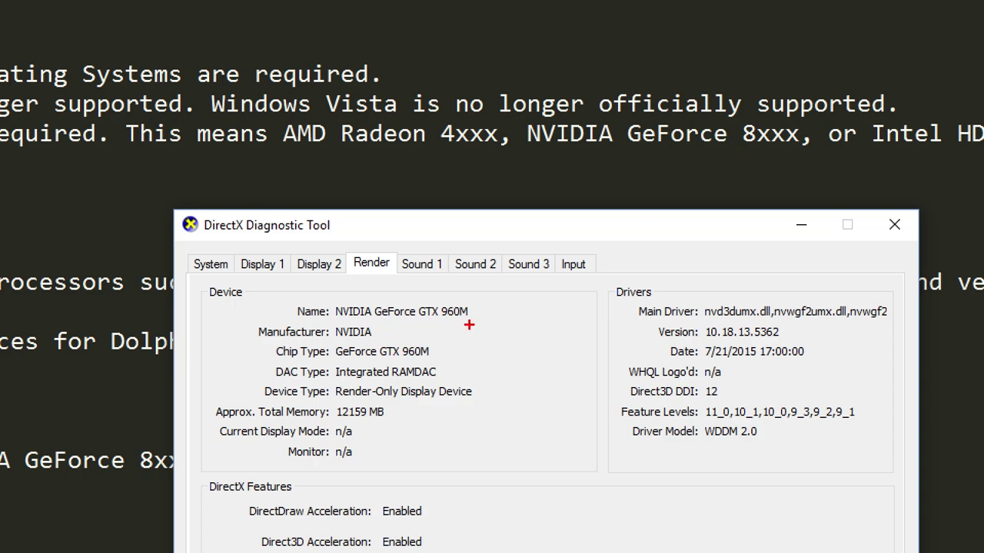
drag(336, 322, 424, 321)
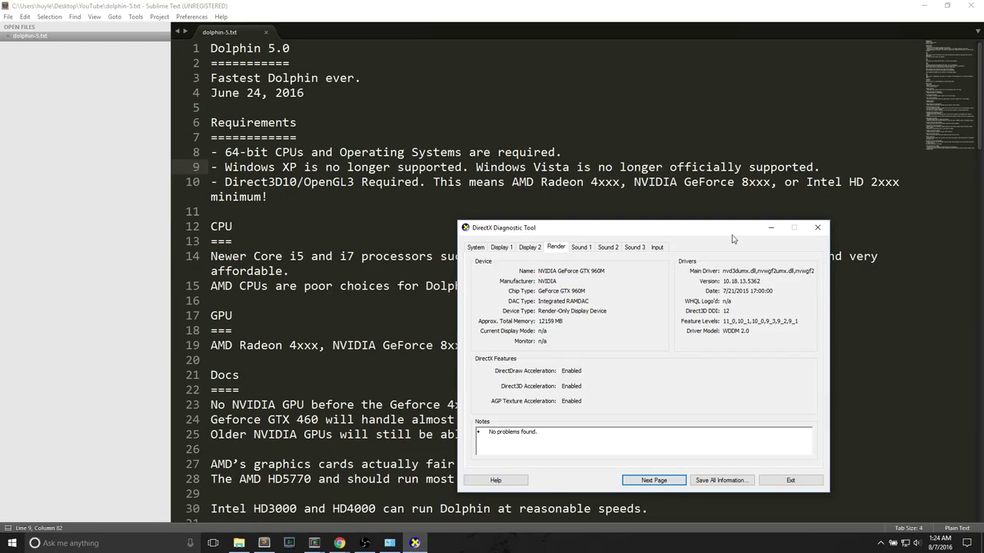
drag(702, 230, 783, 224)
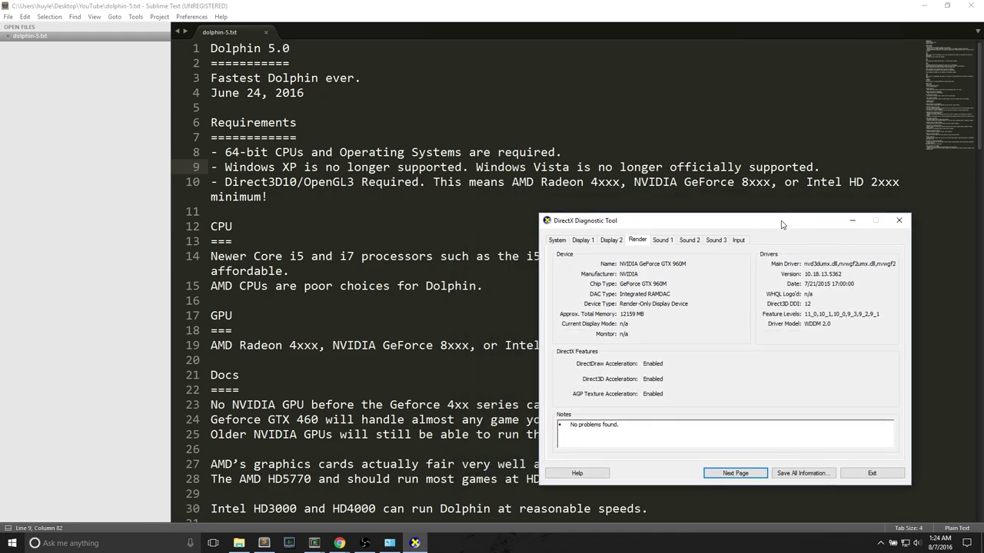
Switch to Chrome and find the Sandy Bridge generation table in the Wikipedia article on Intel HD and Iris Graphics
mouse_move(339, 542)
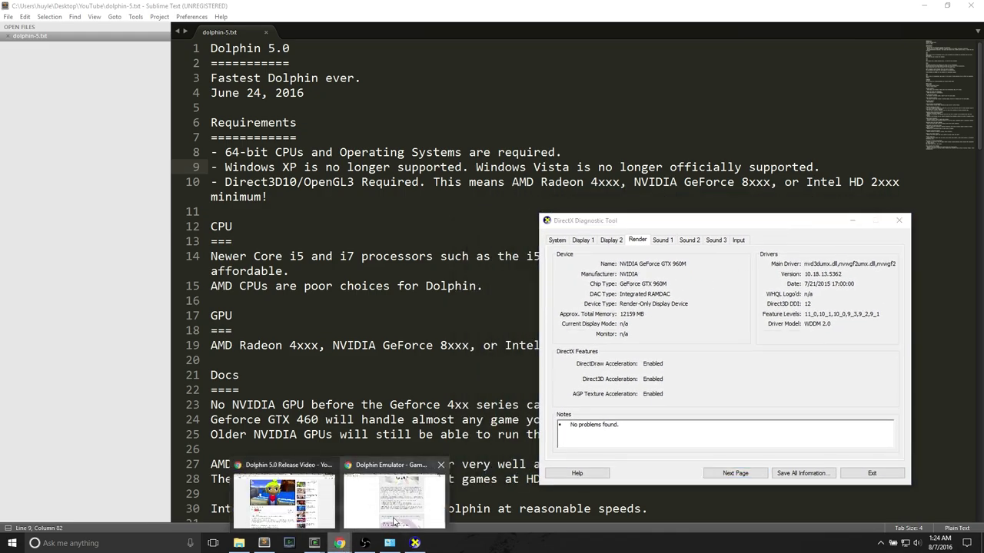
click(393, 522)
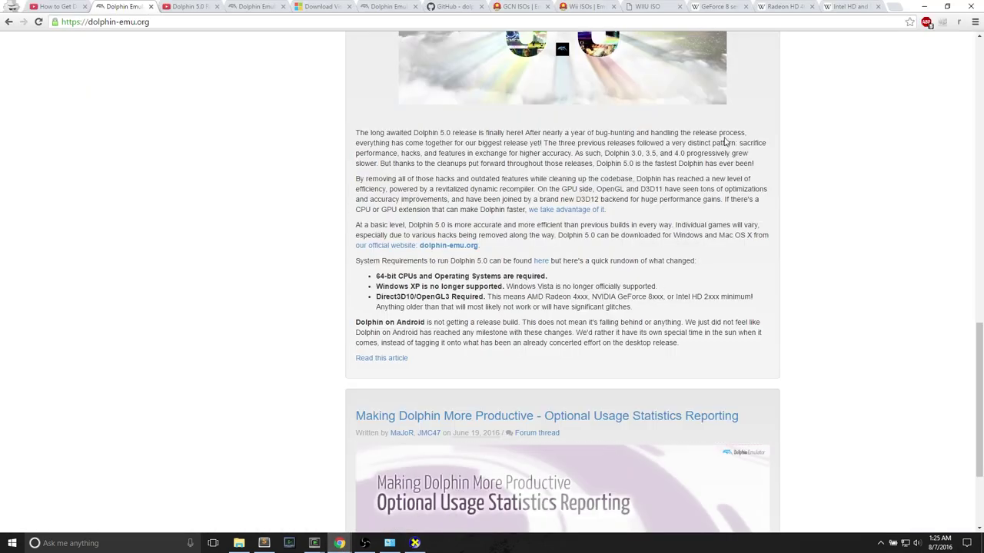
click(849, 6)
scroll(228, 215, up, 2)
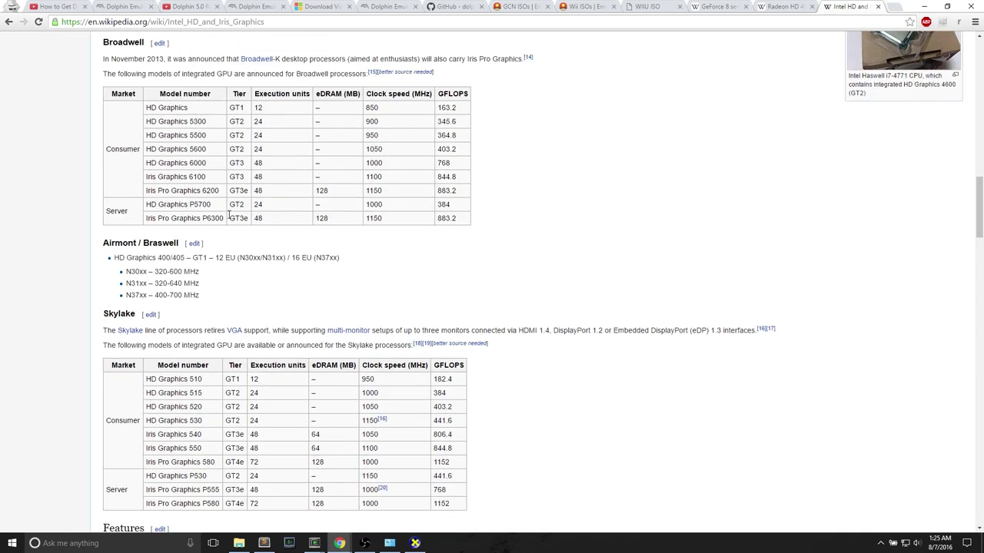
scroll(228, 218, up, 8)
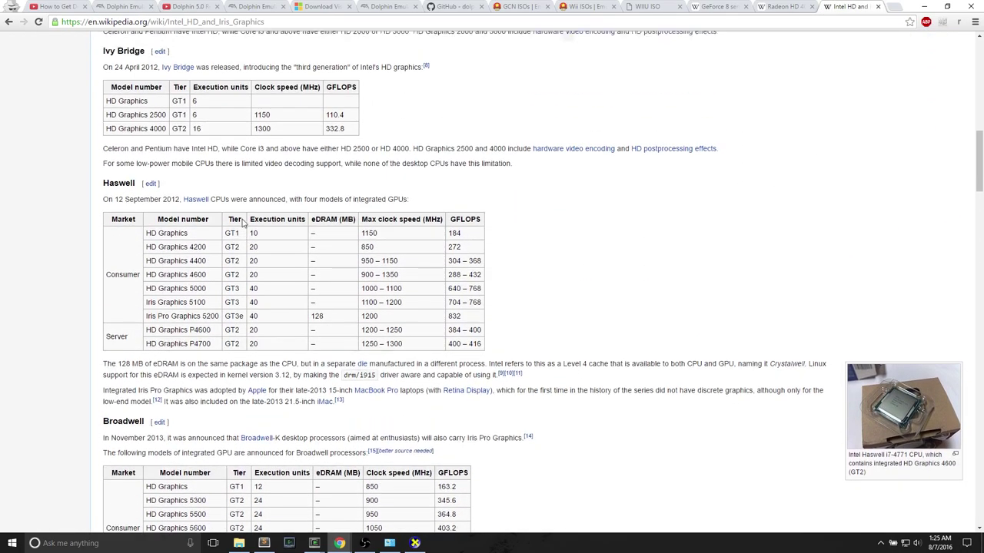
scroll(243, 222, up, 10)
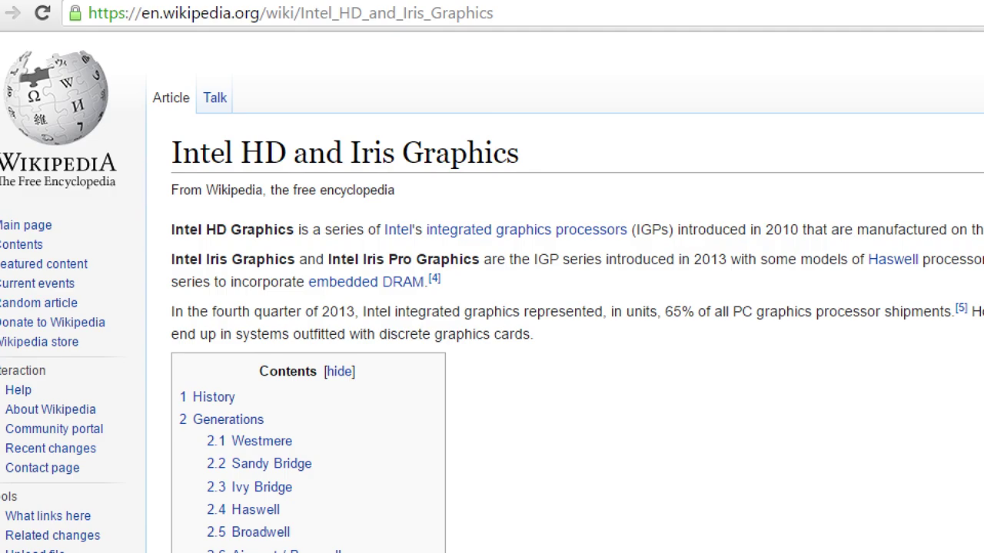
scroll(576, 265, down, 5)
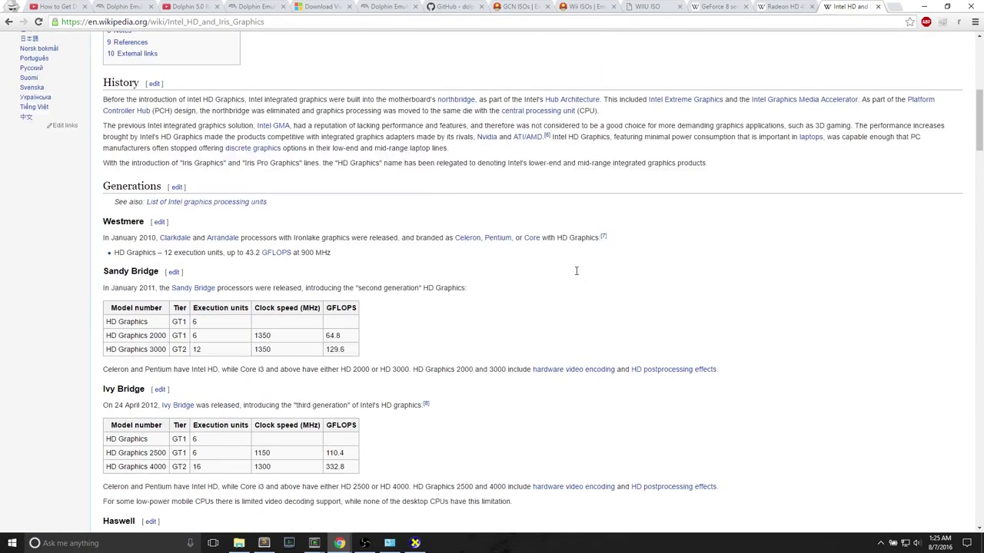
scroll(576, 271, down, 2)
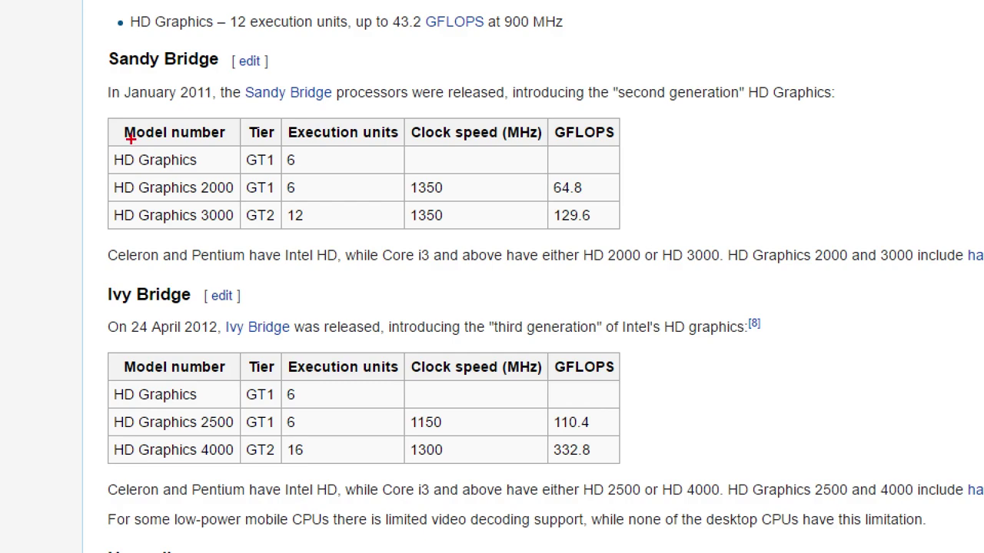
Underline the HD Graphics 2000 model and the Sandy Bridge release date, and clear the markings
drag(109, 198, 206, 193)
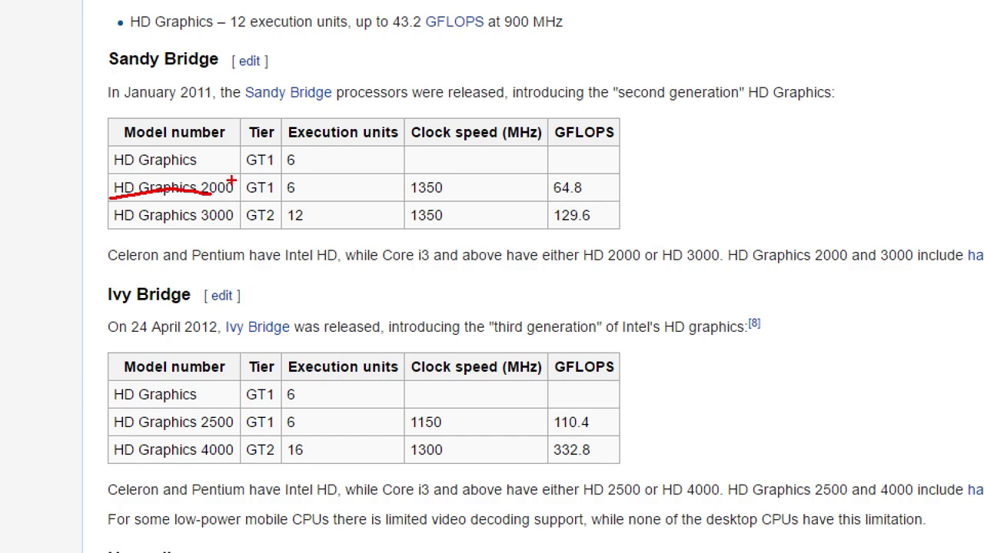
drag(126, 108, 207, 111)
key(Escape)
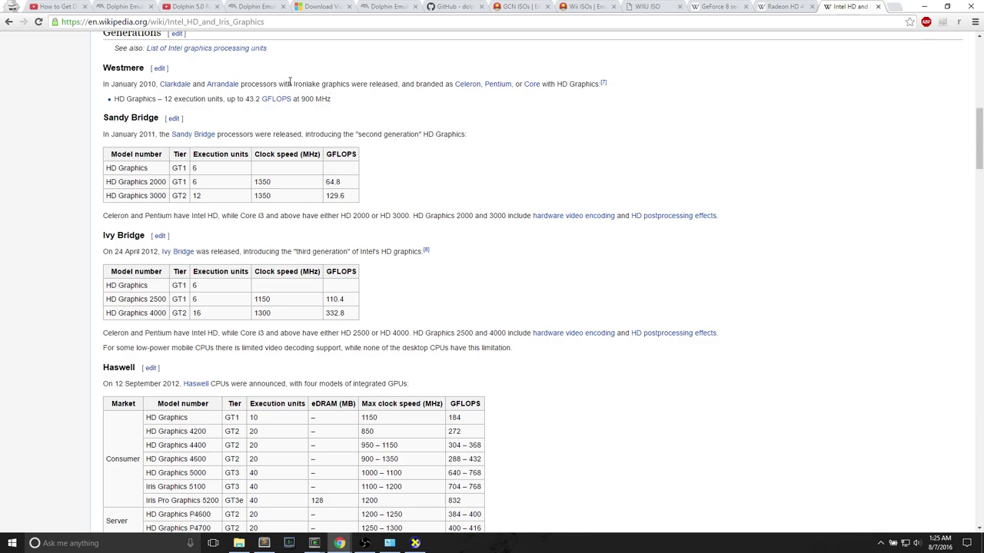
Find the Skylake models in the Intel graphics article and compare them with the Display 1 device name in DirectX Diagnostic Tool
scroll(380, 260, down, 6)
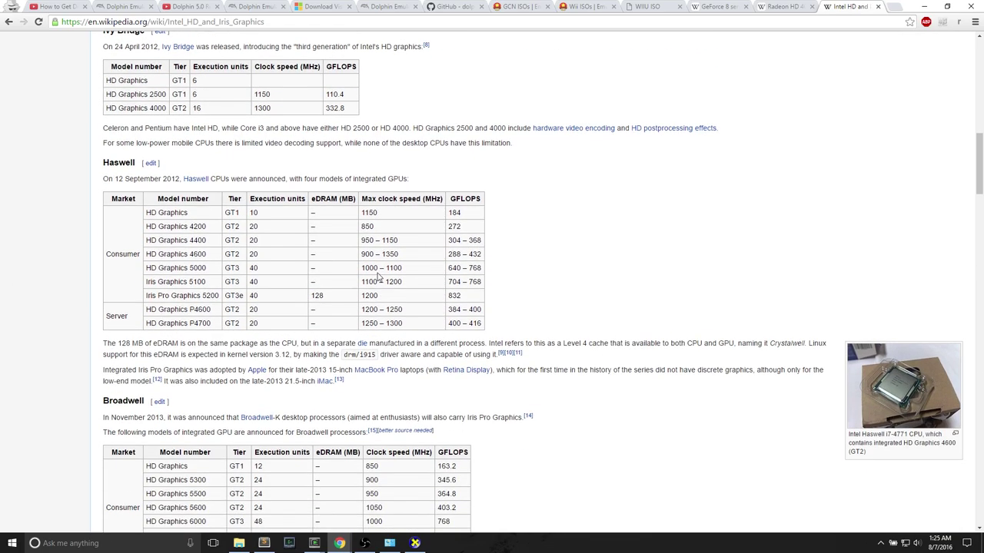
scroll(380, 259, down, 4)
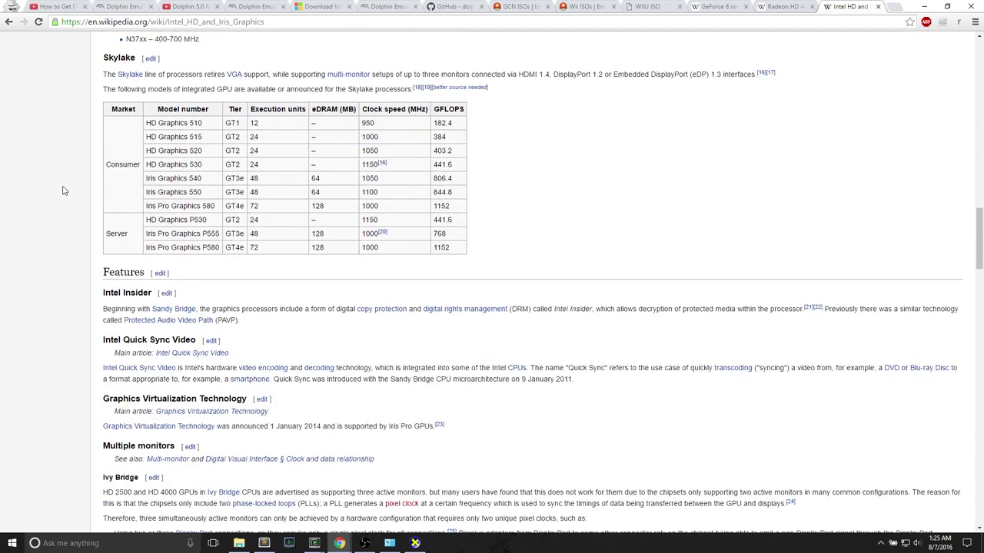
click(413, 543)
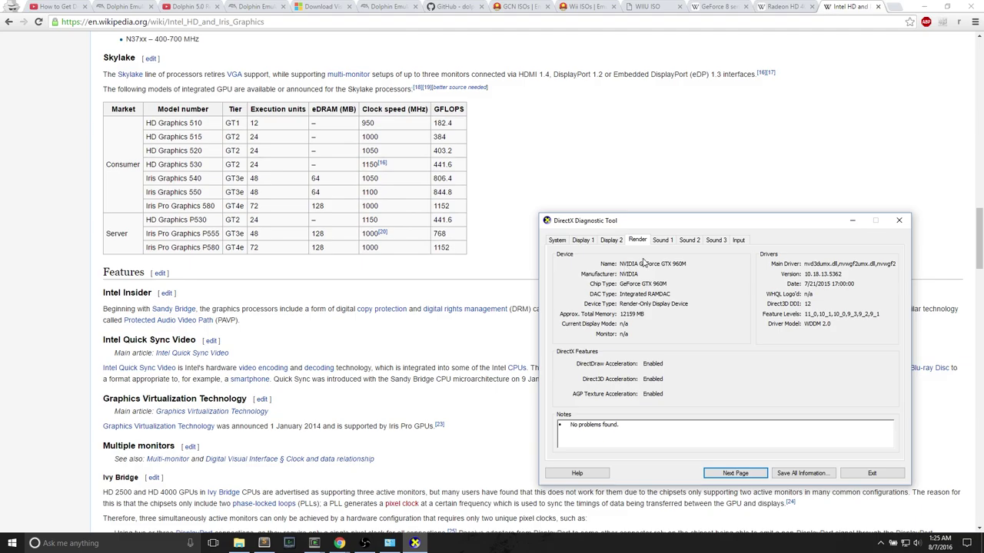
click(582, 240)
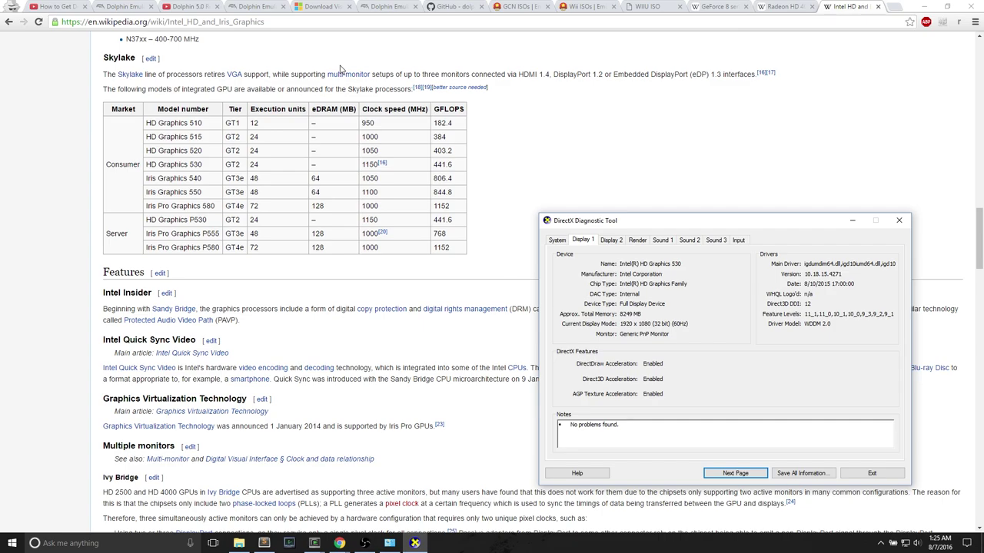
scroll(500, 156, up, 7)
scroll(500, 152, down, 6)
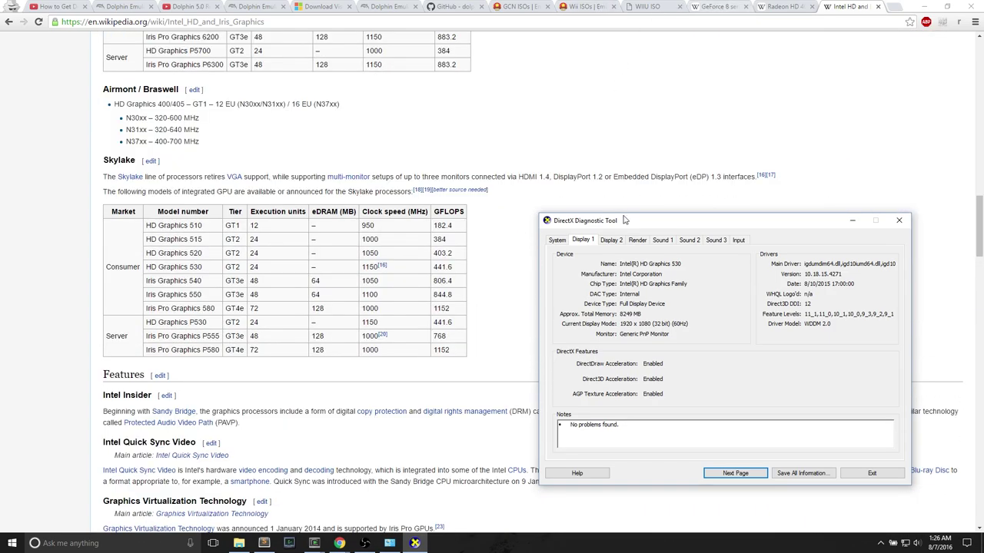
Check the release dates in the GeForce 8 series and Radeon HD 4000 series Wikipedia articles and look through the Radeon article
click(723, 6)
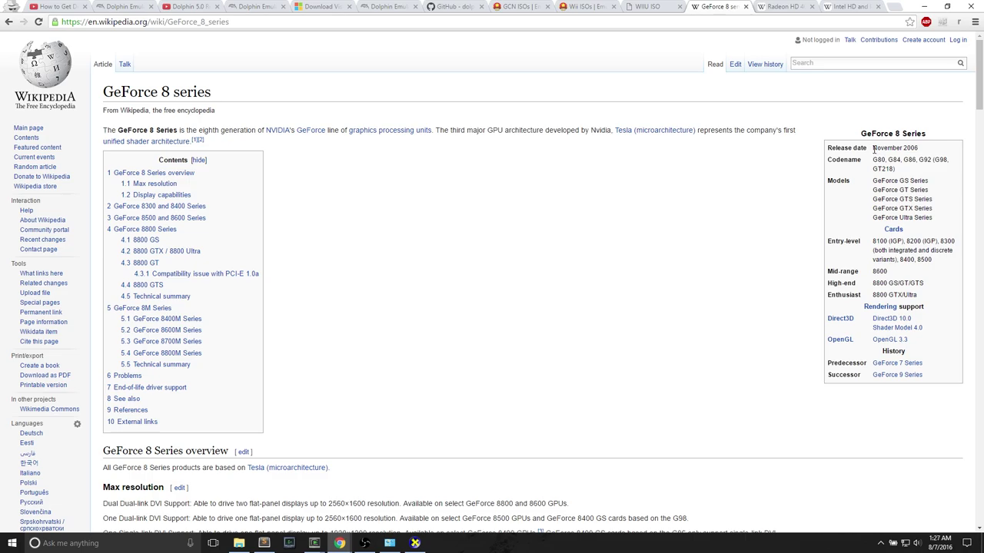
key(ctrl+Tab)
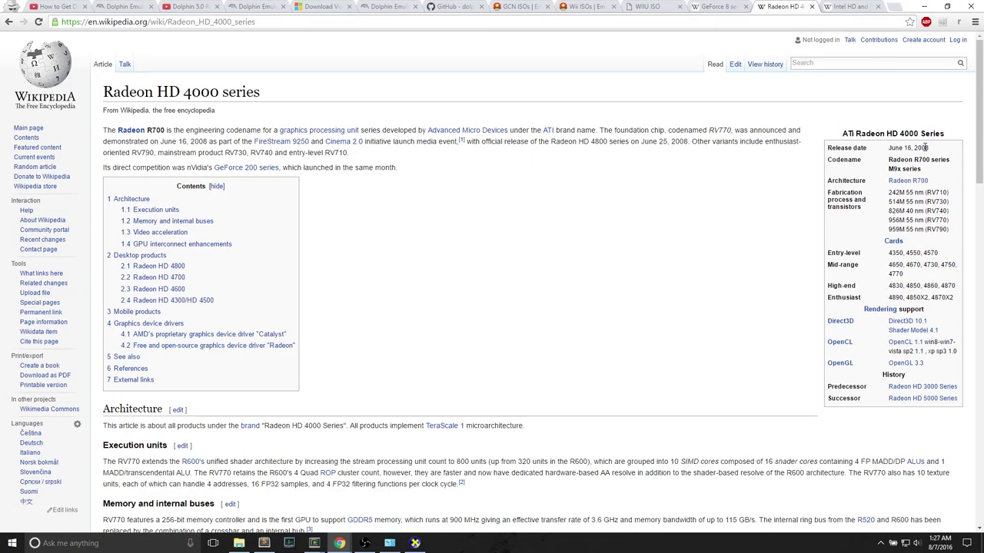
scroll(351, 413, down, 5)
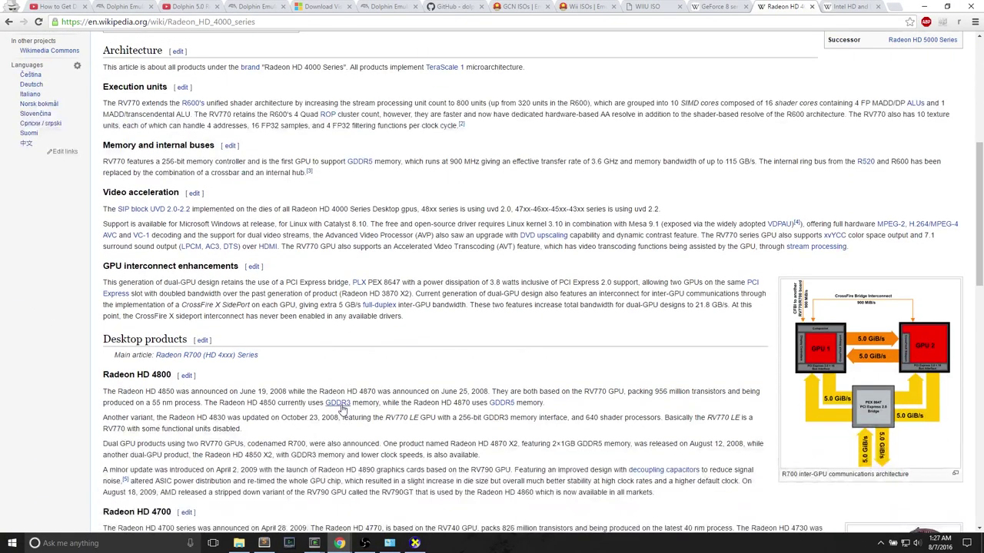
scroll(343, 391, down, 8)
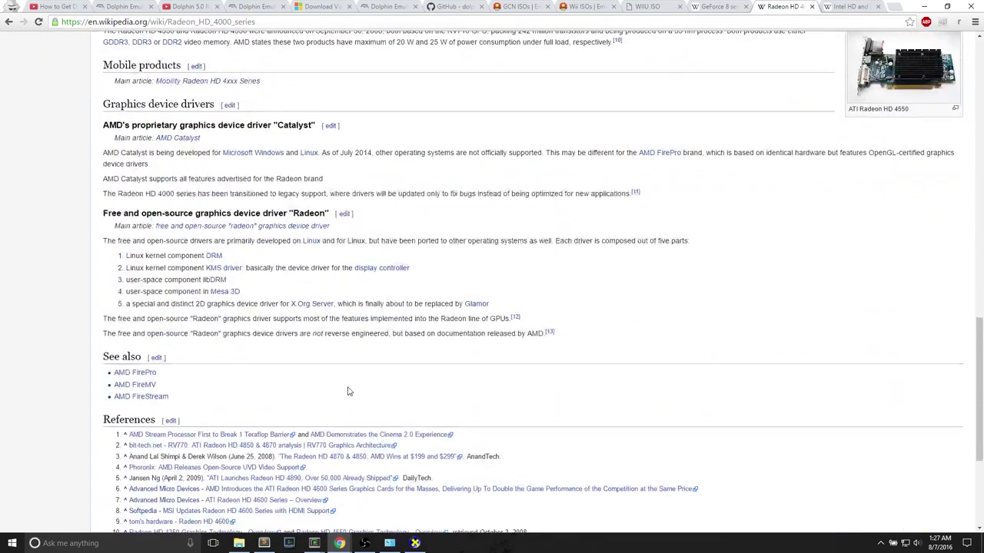
Review the operating system, CPU and GPU recommendations in the Dolphin FAQ's hardware and system requirements
click(250, 6)
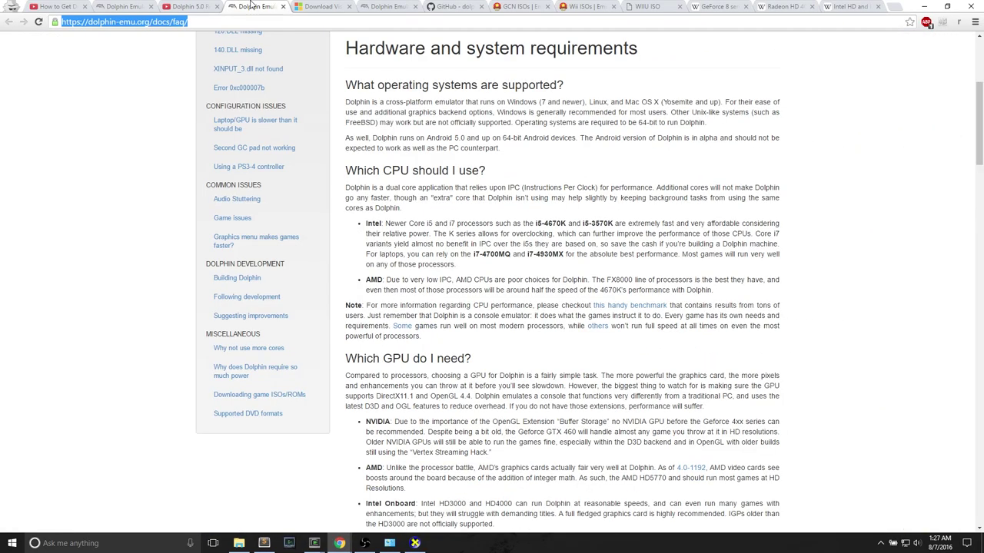
scroll(380, 244, up, 2)
scroll(378, 242, down, 2)
scroll(671, 327, down, 3)
scroll(672, 326, down, 1)
scroll(670, 326, up, 4)
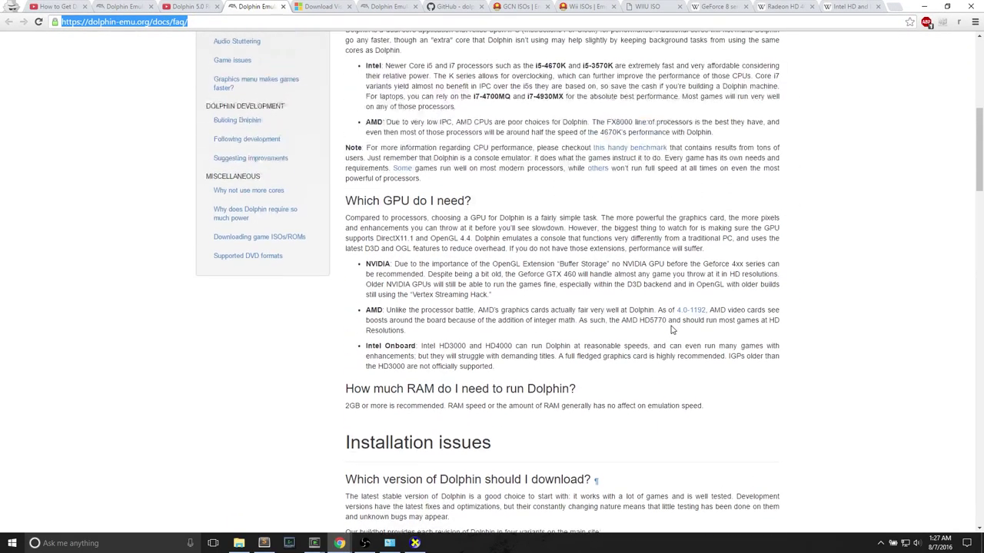
Underline the 2GB RAM recommendation in the Dolphin FAQ and clear the marking
scroll(672, 327, down, 4)
scroll(672, 326, down, 1)
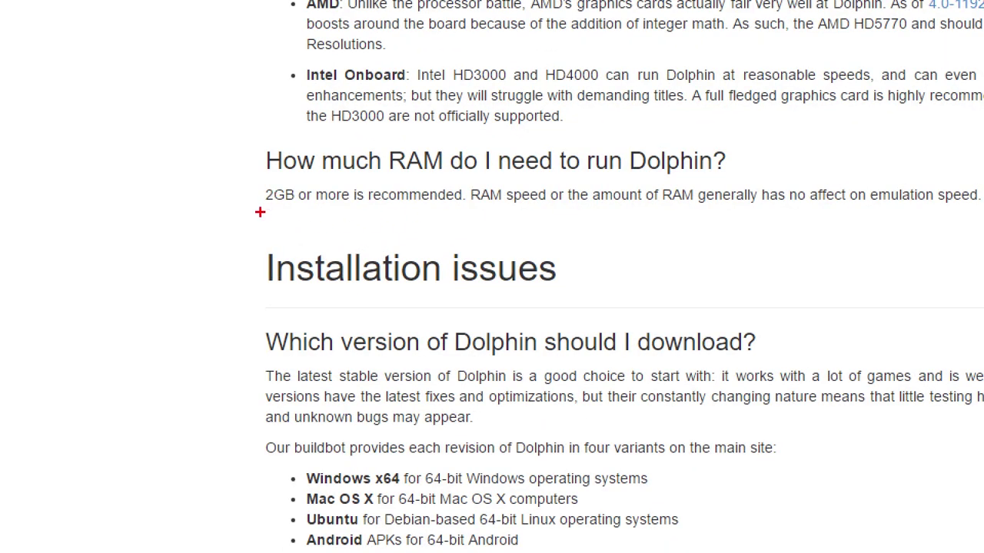
drag(259, 213, 480, 223)
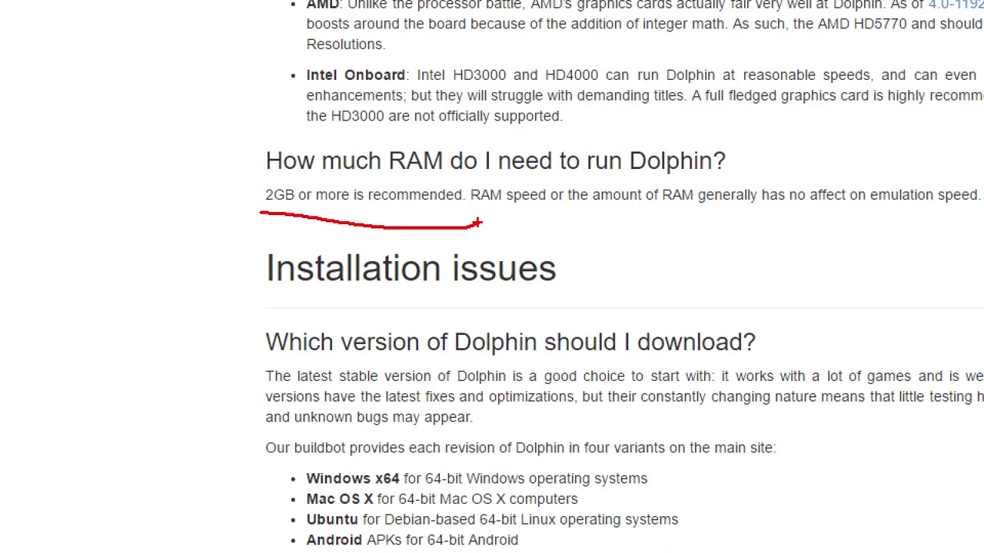
key(Escape)
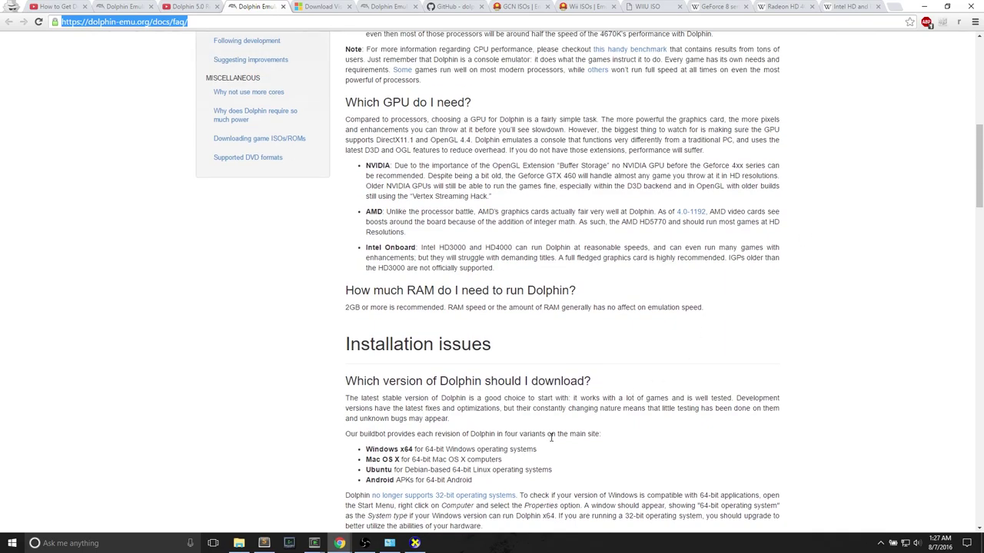
Switch to the Windows System window, underline the installed memory, clear the marking and return to the Dolphin FAQ
click(388, 544)
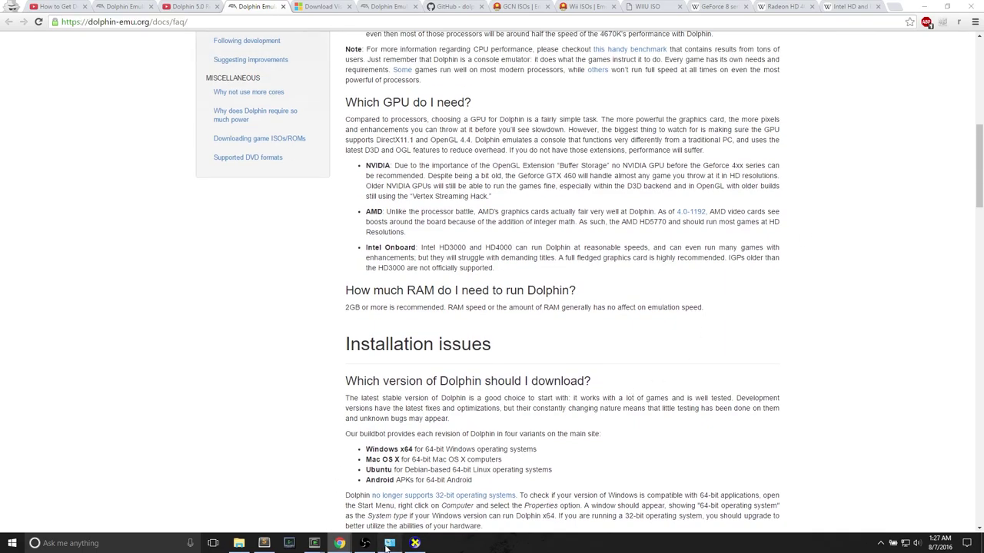
key(ctrl+1)
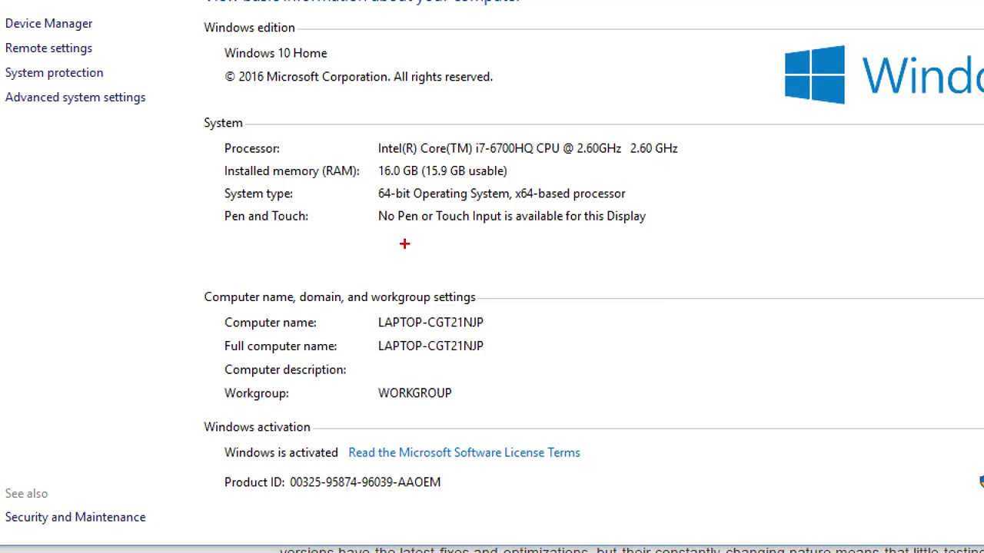
drag(377, 185, 505, 187)
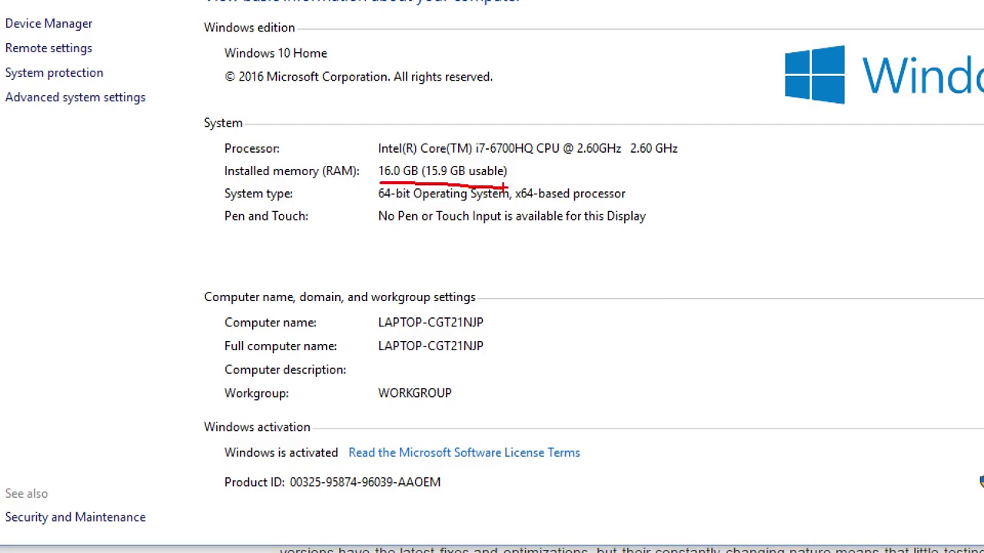
key(Escape)
key(alt+Tab)
Download the stable Dolphin 5.0 Windows x64 installer from the Dolphin website, saving it as dolphin-x64-5.0.exe
scroll(372, 257, down, 3)
scroll(372, 258, up, 4)
scroll(372, 257, up, 6)
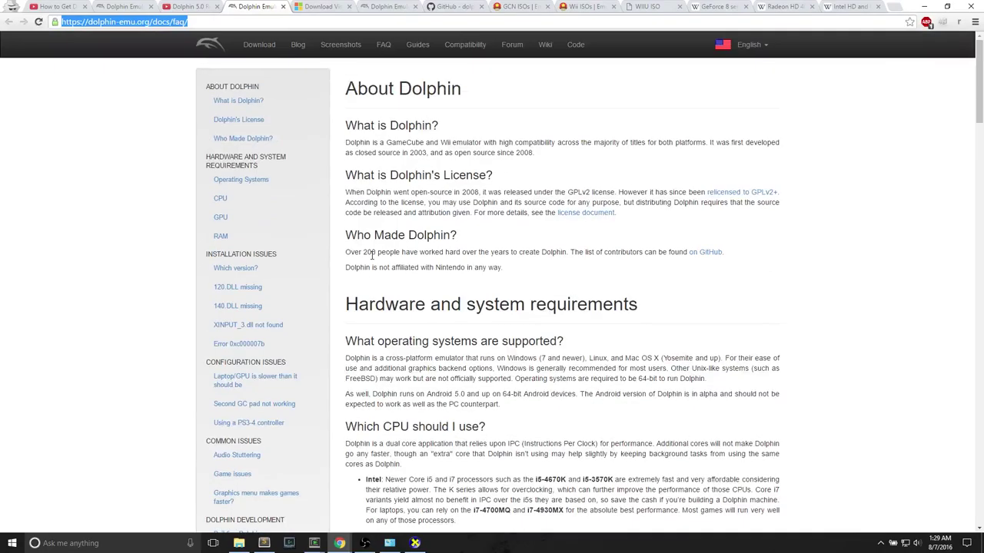
click(255, 45)
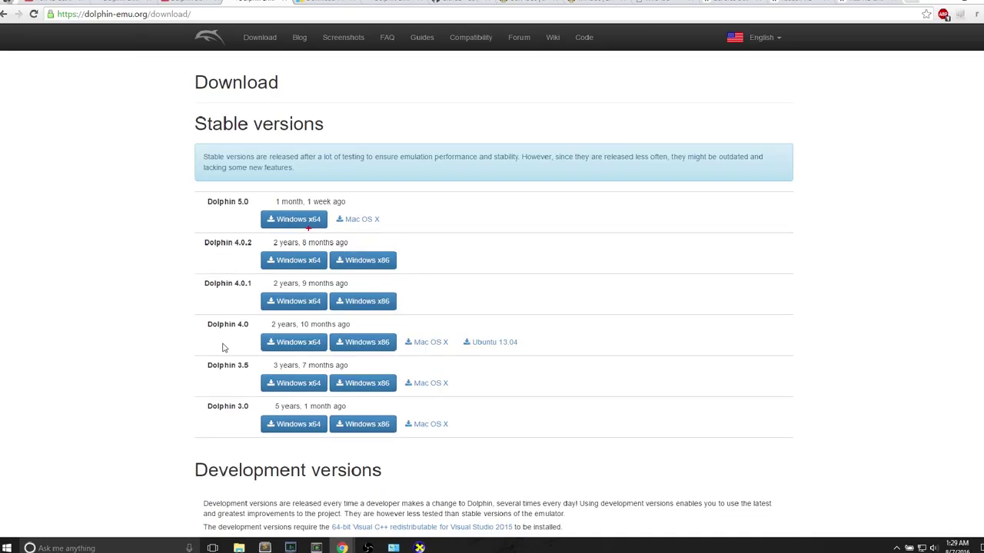
click(292, 224)
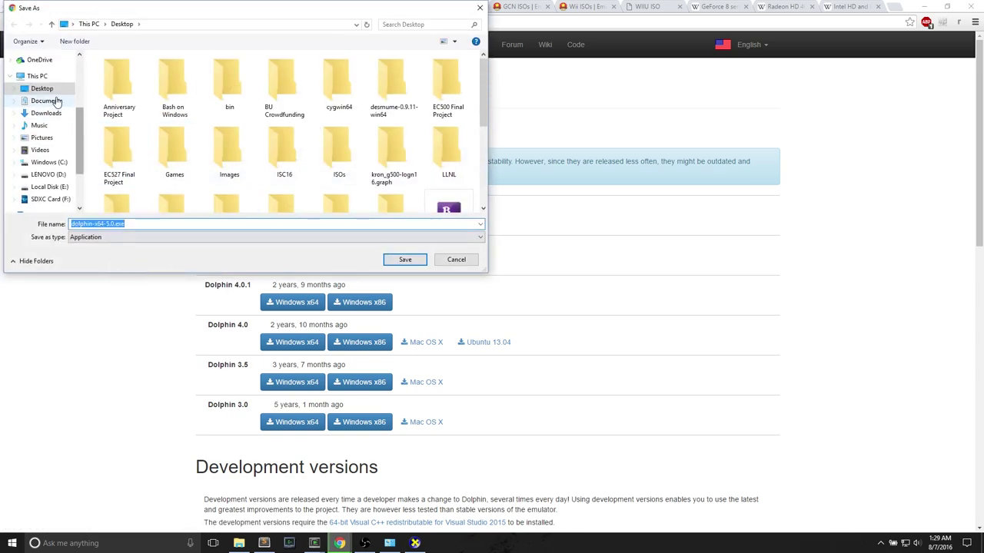
click(388, 261)
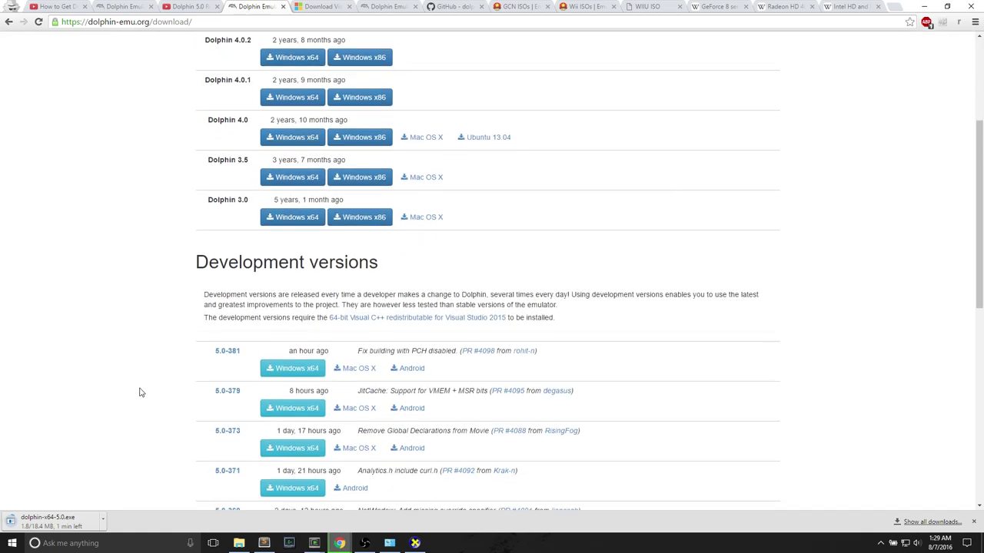
scroll(140, 393, down, 2)
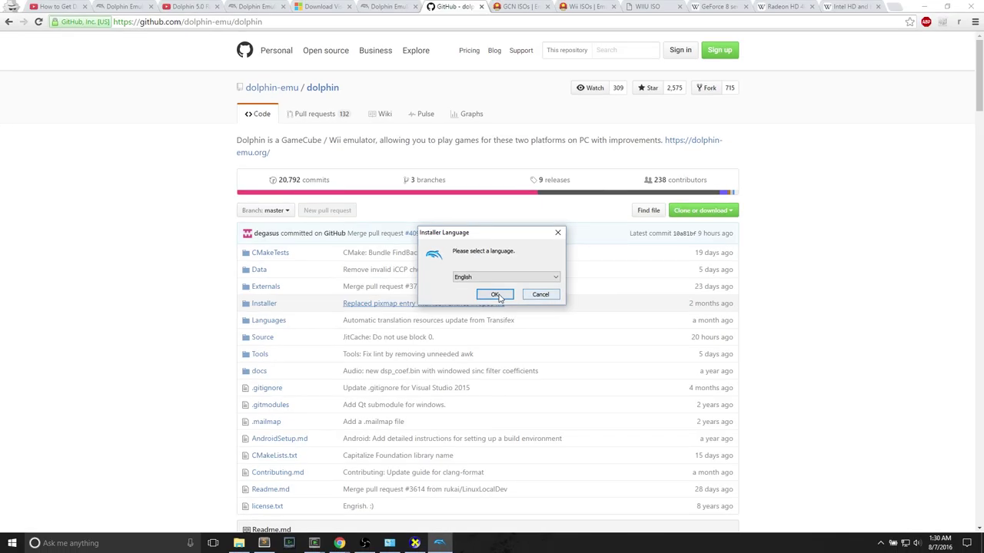
Install Dolphin in English to C:\Program Files\Dolphin, accepting the license and keeping the Base, DirectX Runtime and Visual C++ 2015 components
click(497, 295)
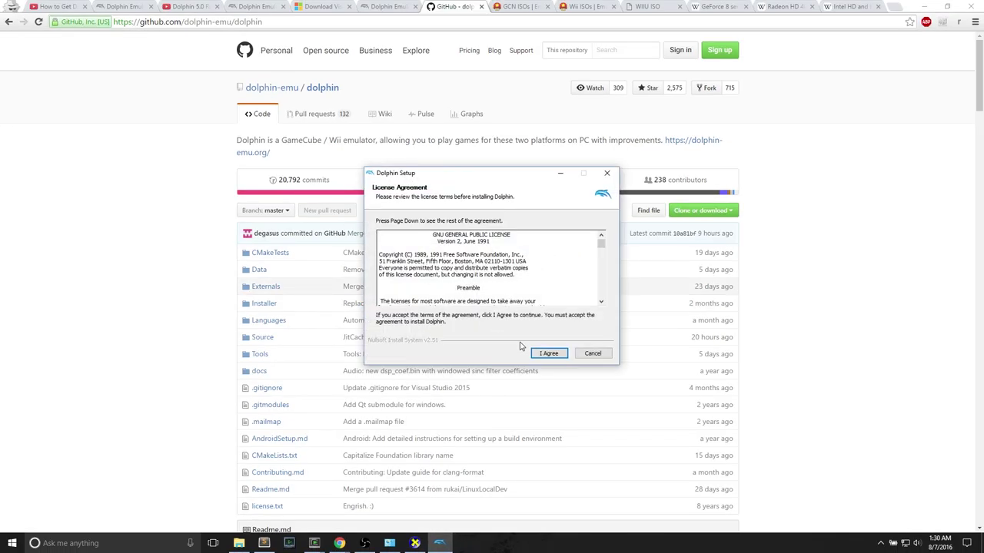
click(547, 354)
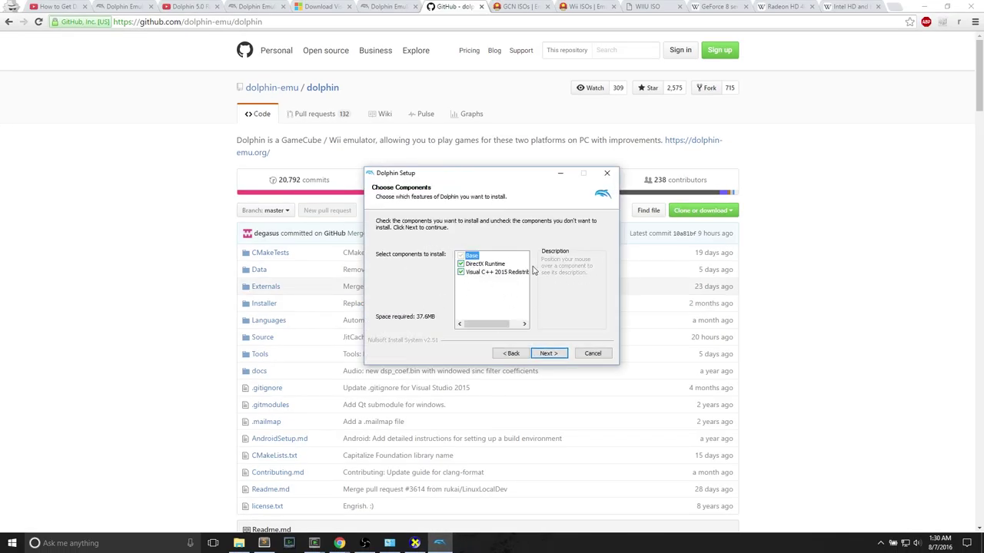
drag(498, 323, 507, 299)
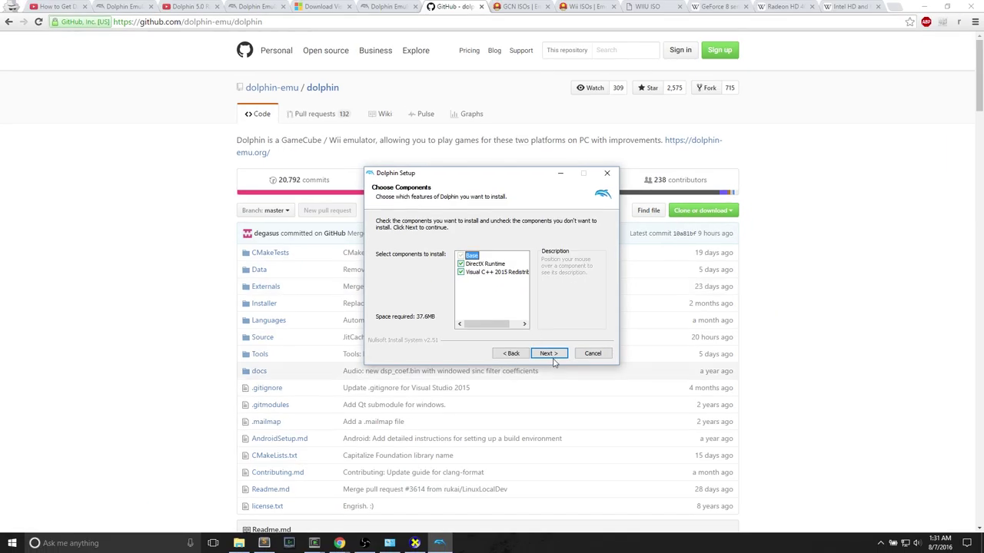
mouse_move(492, 326)
mouse_down()
mouse_move(512, 325)
mouse_move(493, 326)
mouse_up()
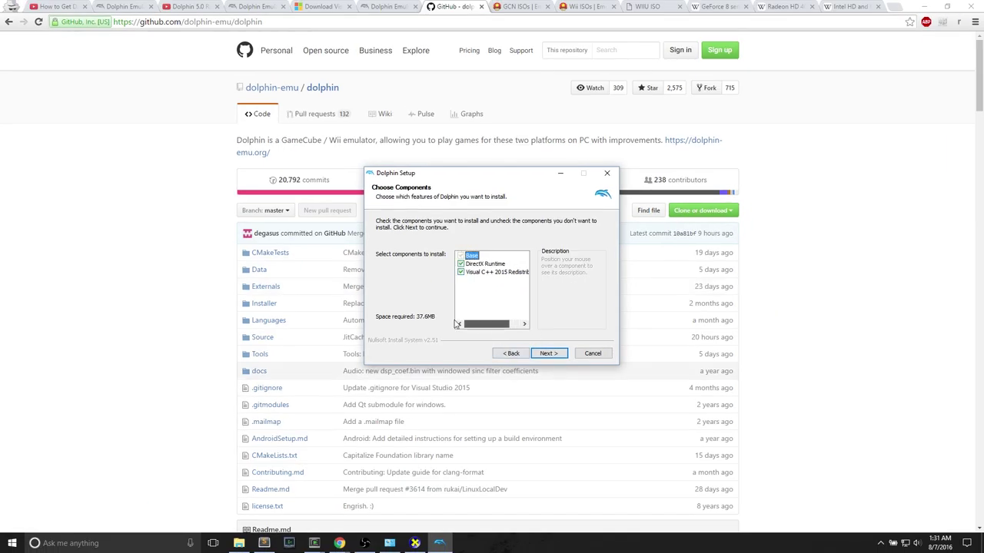
click(538, 355)
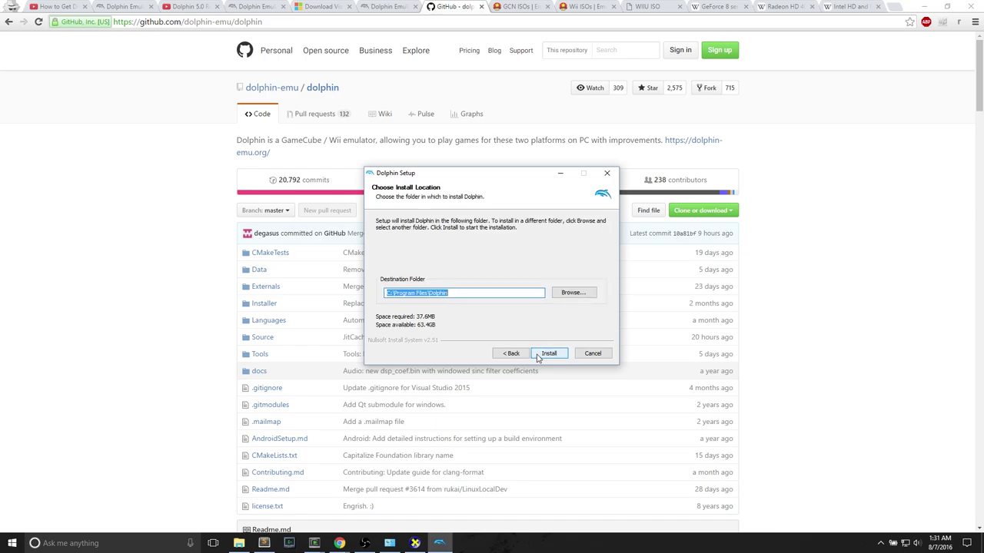
click(547, 354)
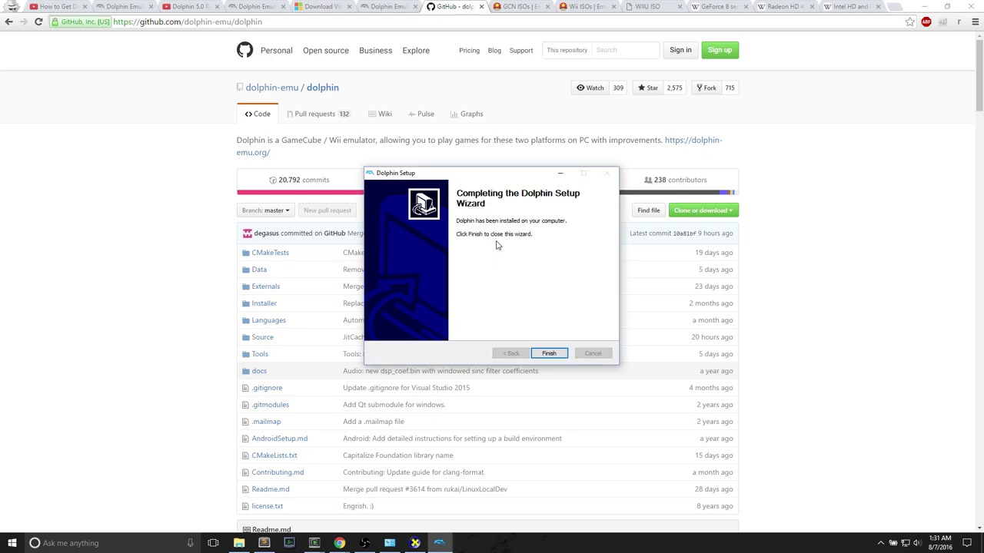
click(549, 353)
Launch Dolphin 5.0, authorize usage statistics reporting and move its window toward the middle of the screen
key(super+s)
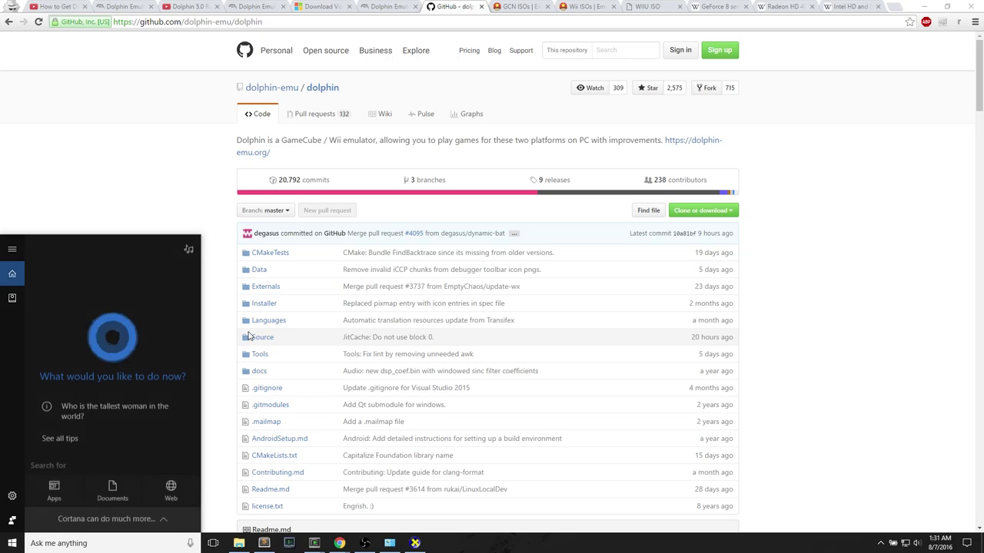
text(dolphin)
key(Return)
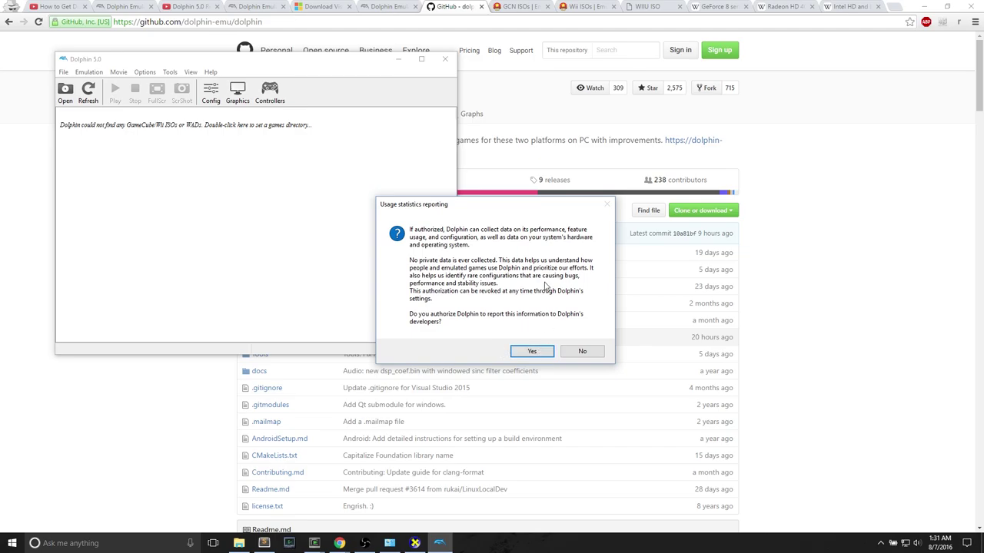
click(544, 354)
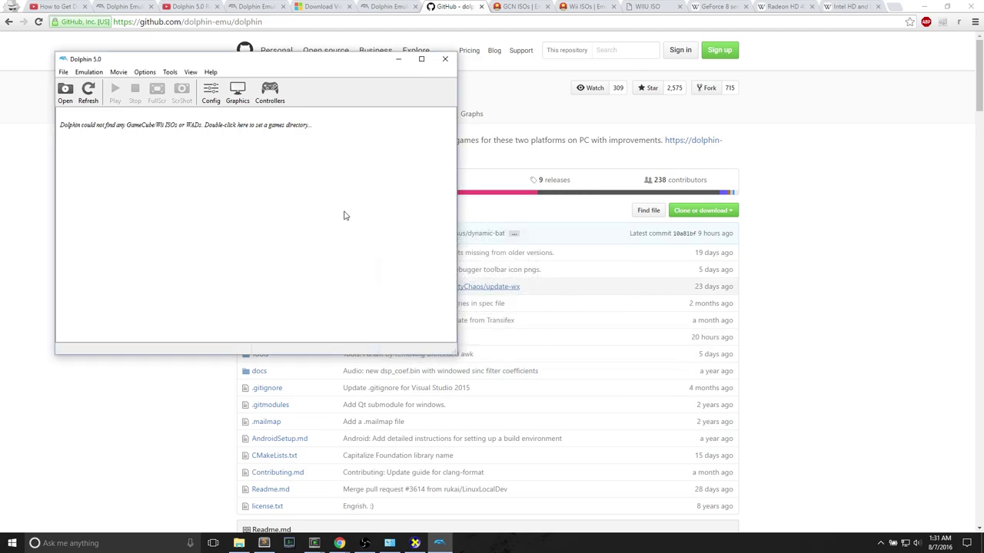
drag(236, 60, 549, 143)
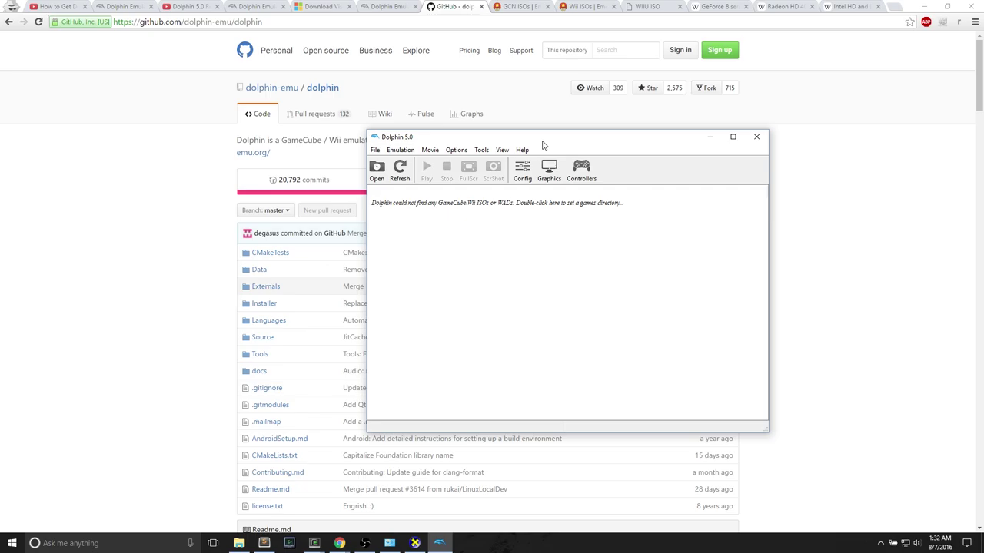
Switch to Chrome, look over Emuparadise's Nintendo Gamecube ISOs page and select its web address
click(519, 6)
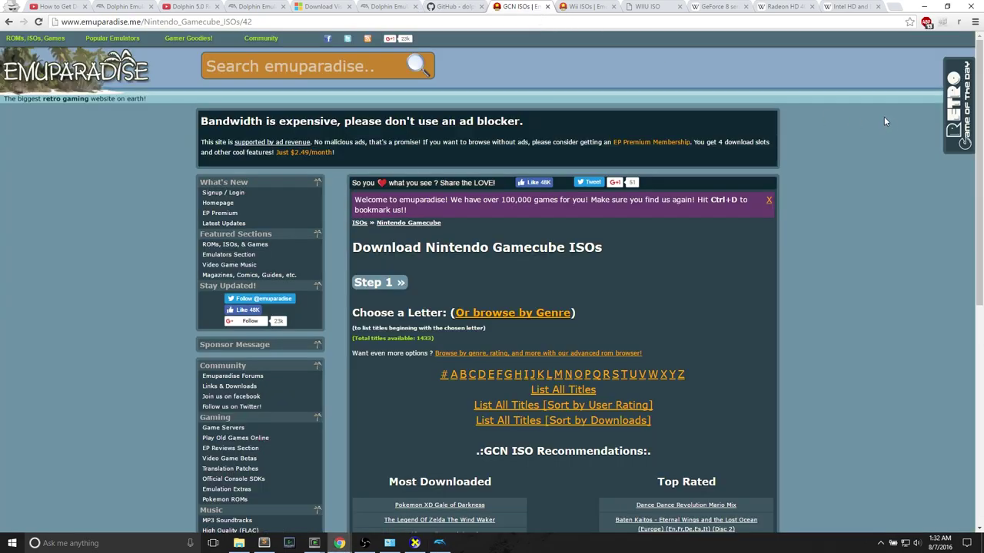
scroll(884, 116, down, 4)
scroll(876, 195, up, 2)
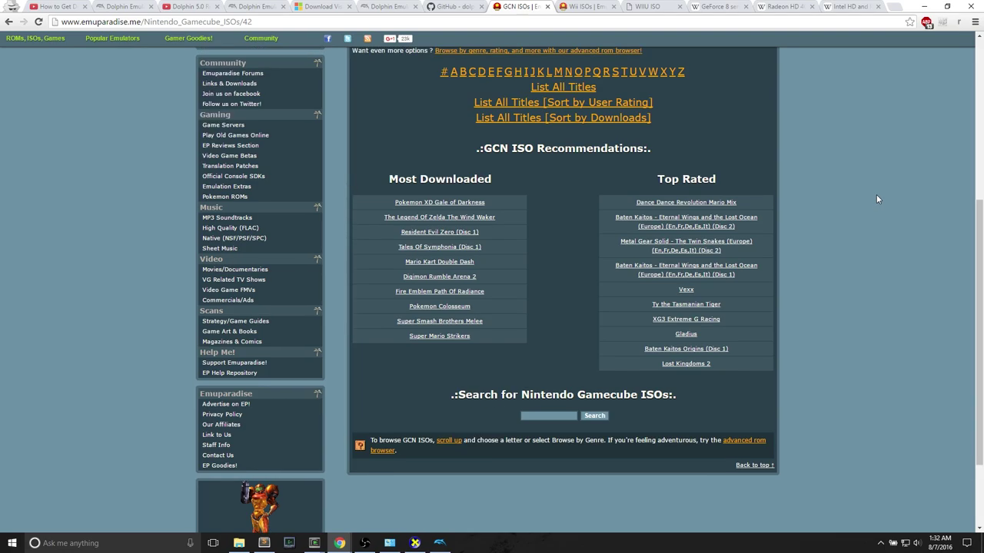
click(128, 21)
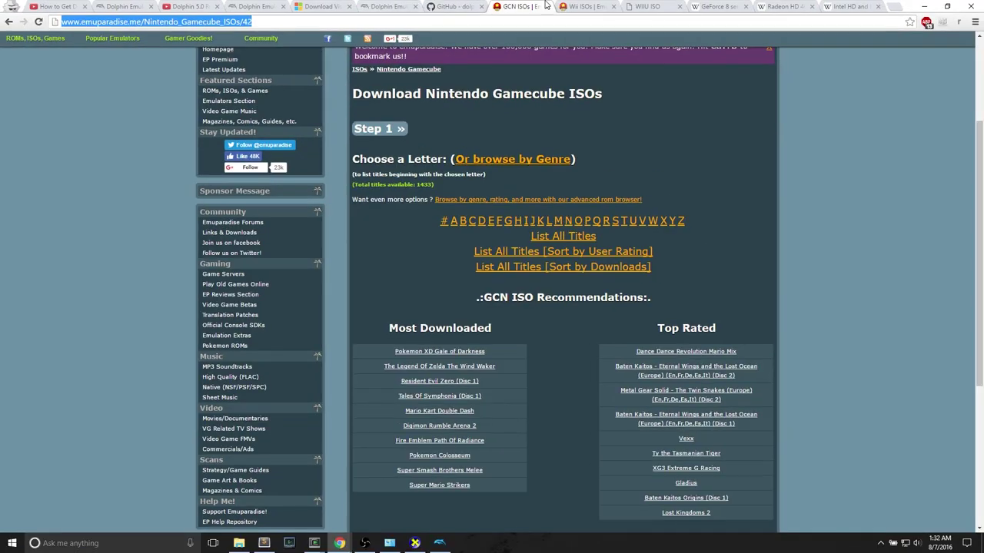
Look over Emuparadise's Nintendo Wii ISOs list and the WiiUiso forum home page, selecting each site's web address
click(588, 7)
click(111, 23)
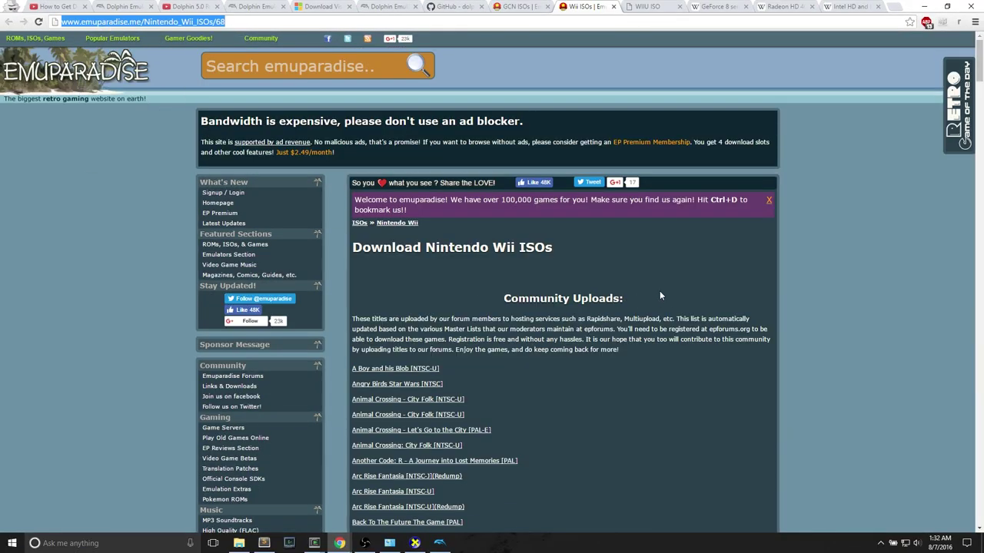
scroll(527, 182, down, 3)
scroll(527, 181, up, 1)
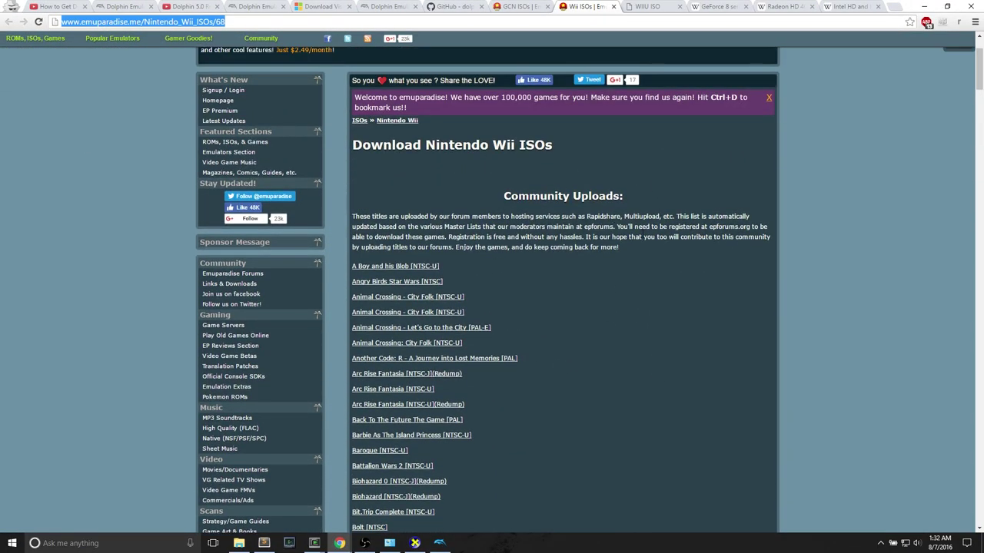
scroll(639, 333, down, 5)
scroll(640, 333, down, 10)
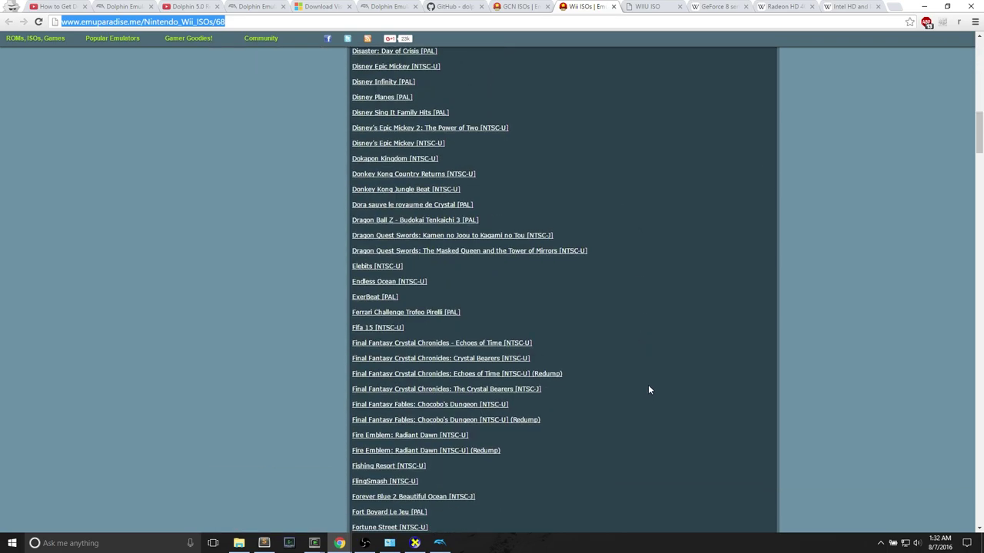
scroll(656, 379, down, 5)
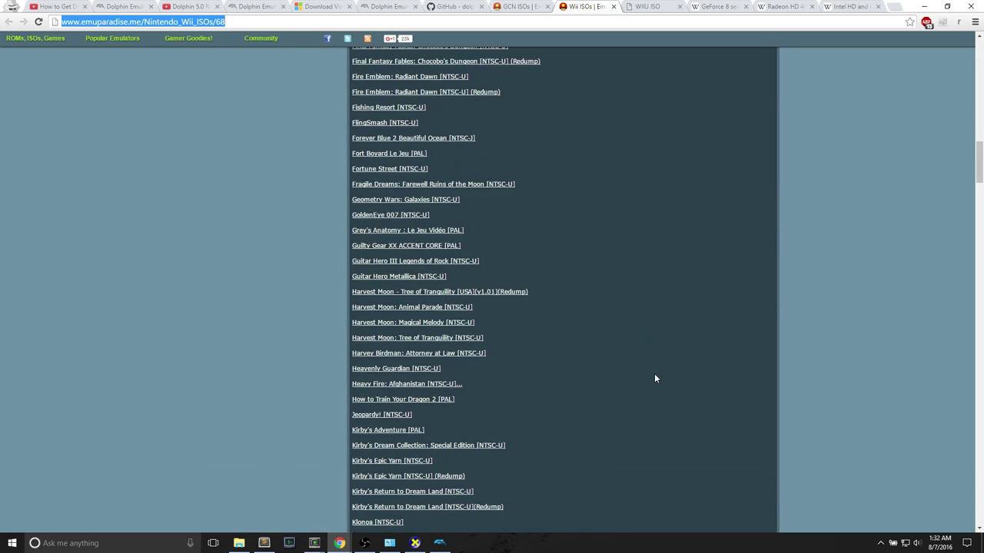
scroll(654, 374, down, 11)
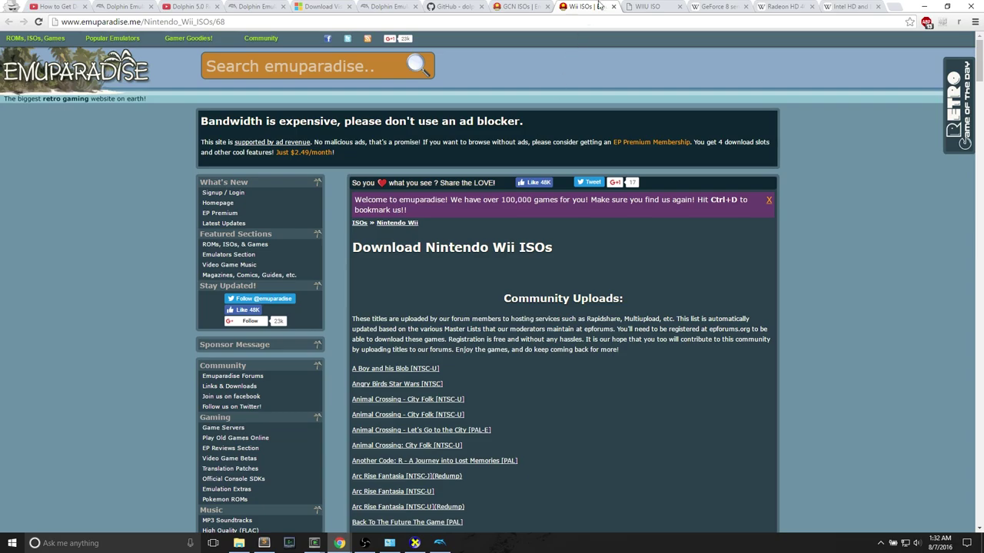
click(647, 7)
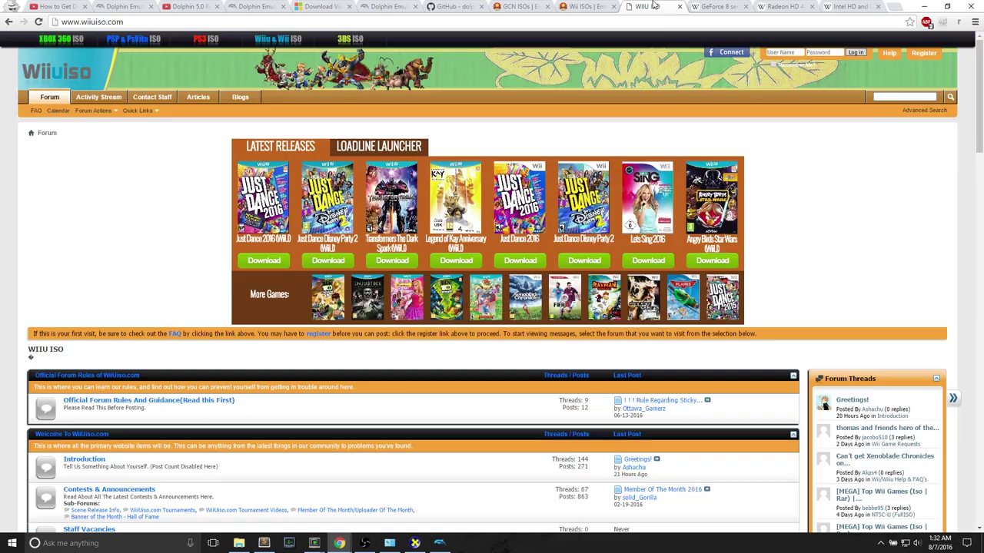
click(96, 21)
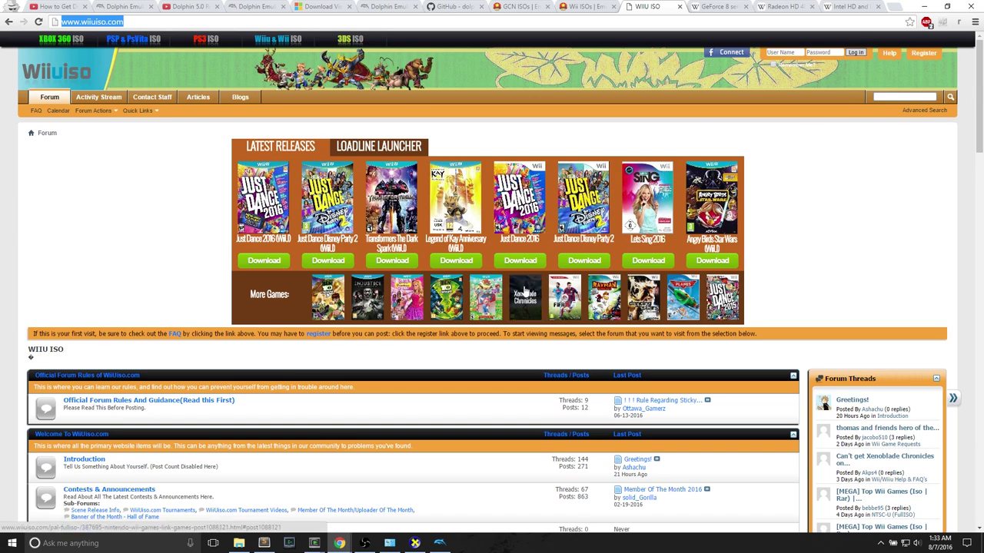
Return to the Nintendo Gamecube ISOs page and open the download page for Tales Of Symphonia (Disc 1)
click(525, 6)
scroll(456, 354, down, 2)
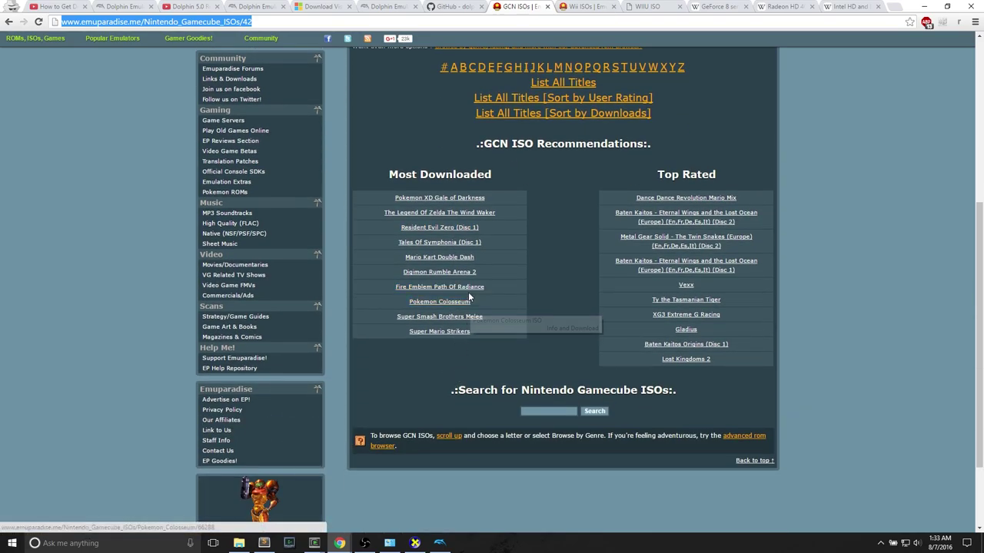
click(466, 243)
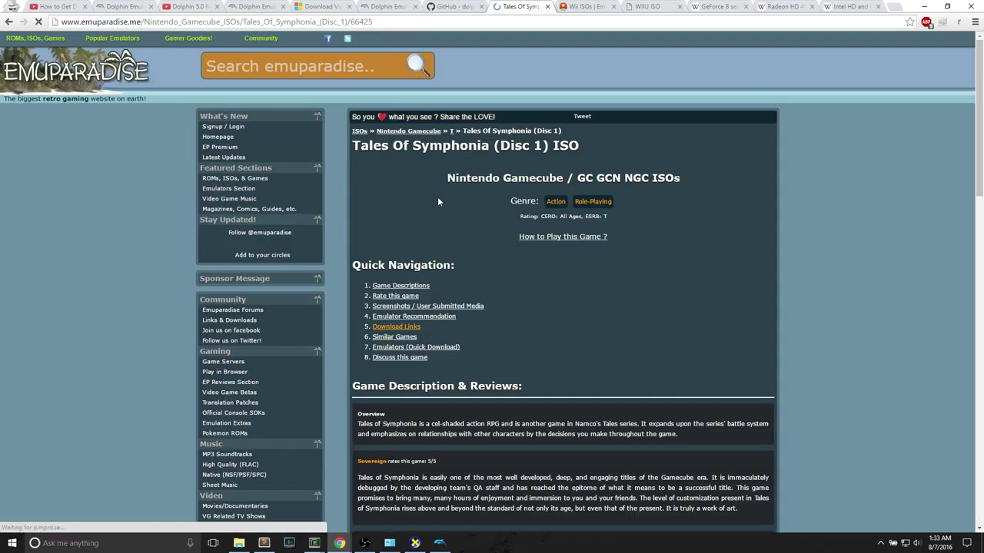
scroll(500, 263, down, 10)
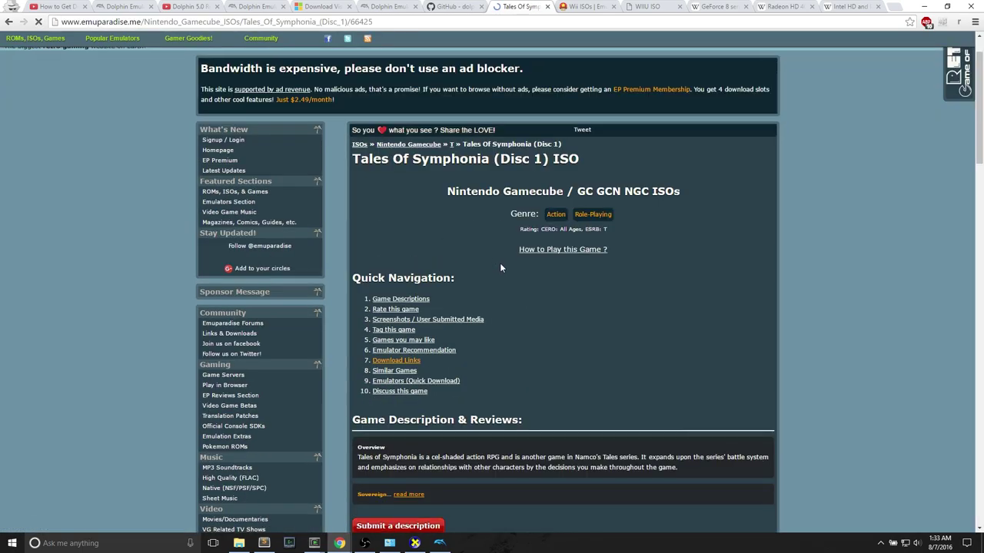
scroll(501, 291, down, 7)
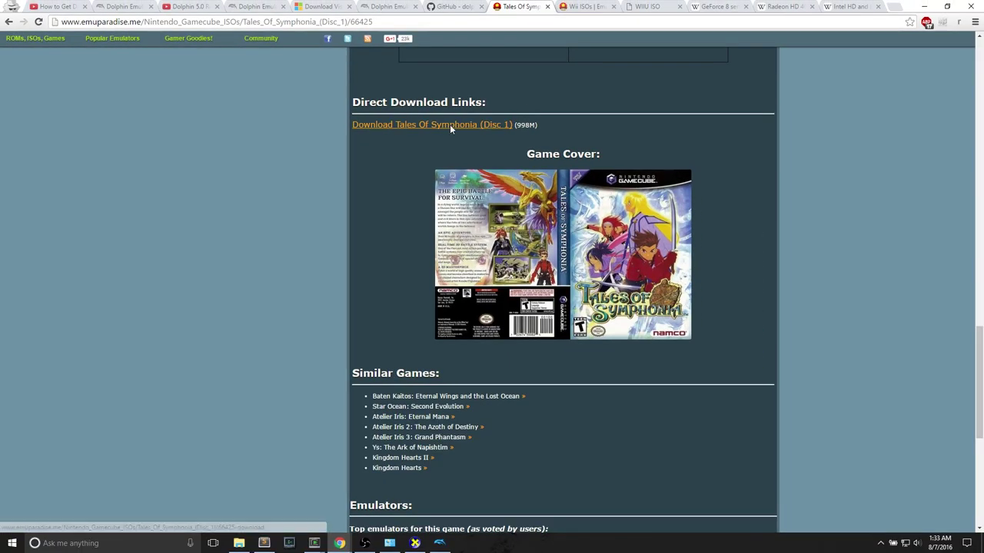
click(454, 128)
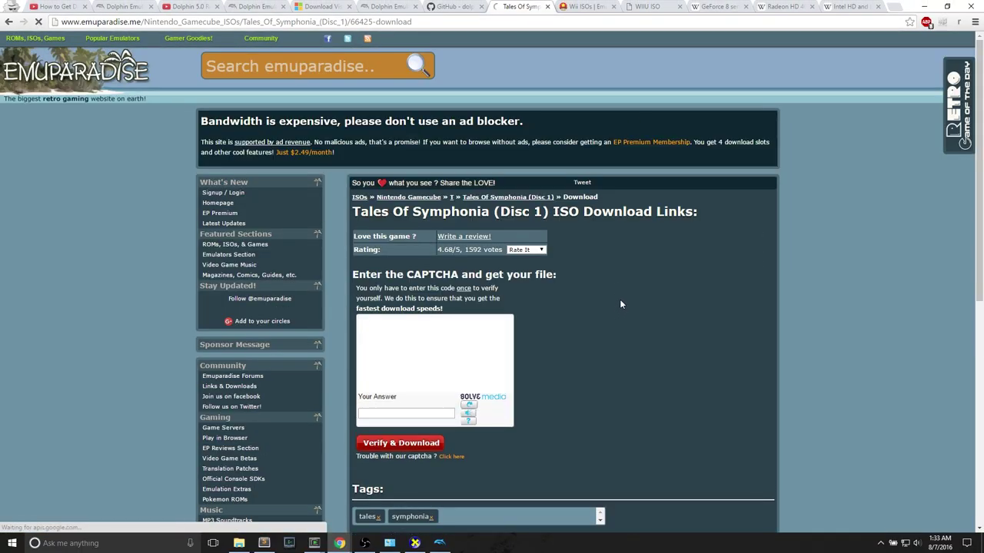
Enter the CAPTCHA verification text for Tales Of Symphonia (Disc 1) and submit it to get the download link
scroll(620, 301, down, 2)
scroll(615, 303, up, 1)
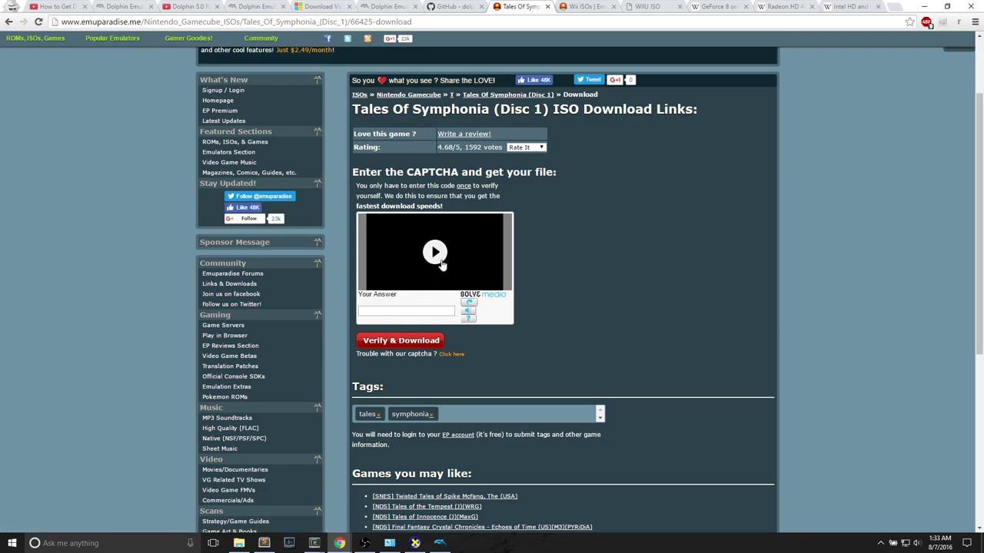
click(411, 312)
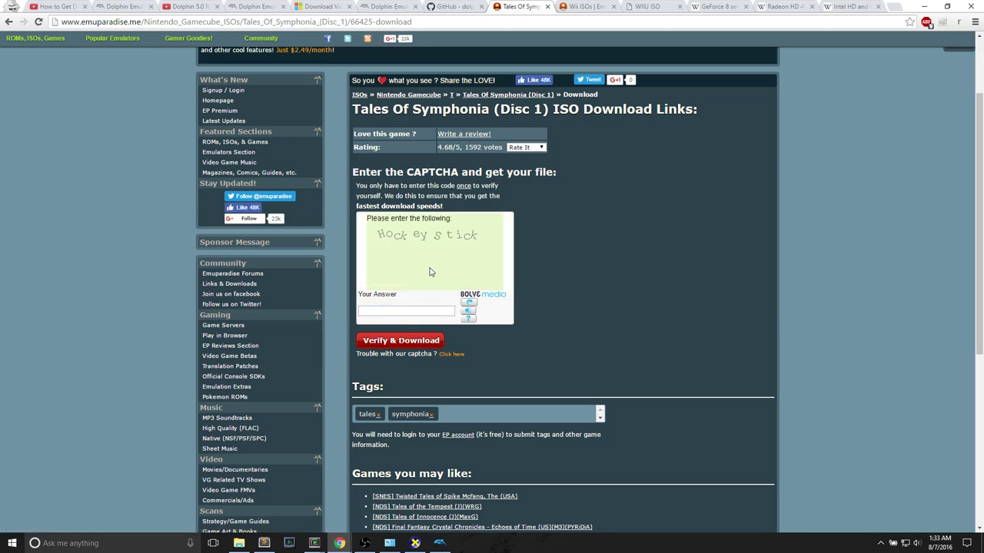
click(401, 310)
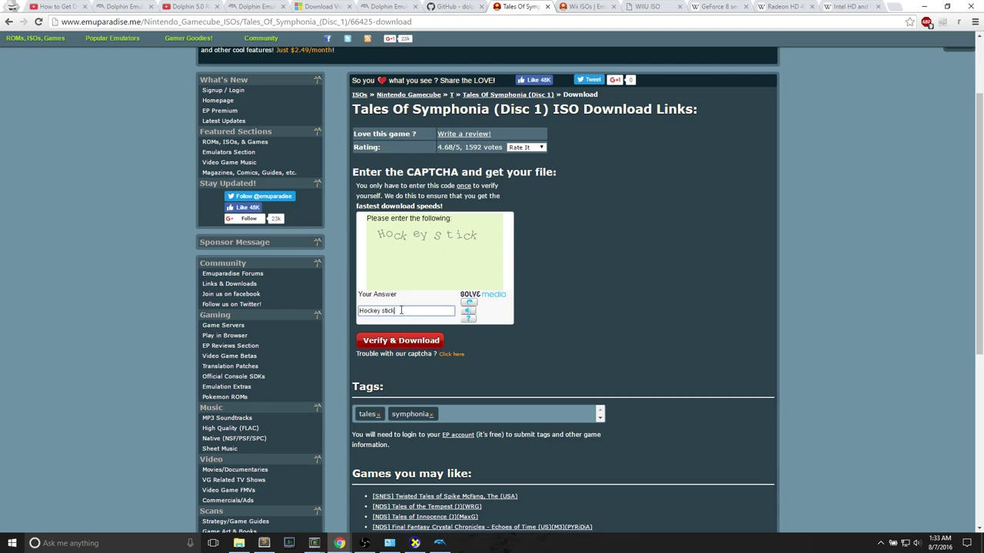
text(Hockey stick)
click(402, 340)
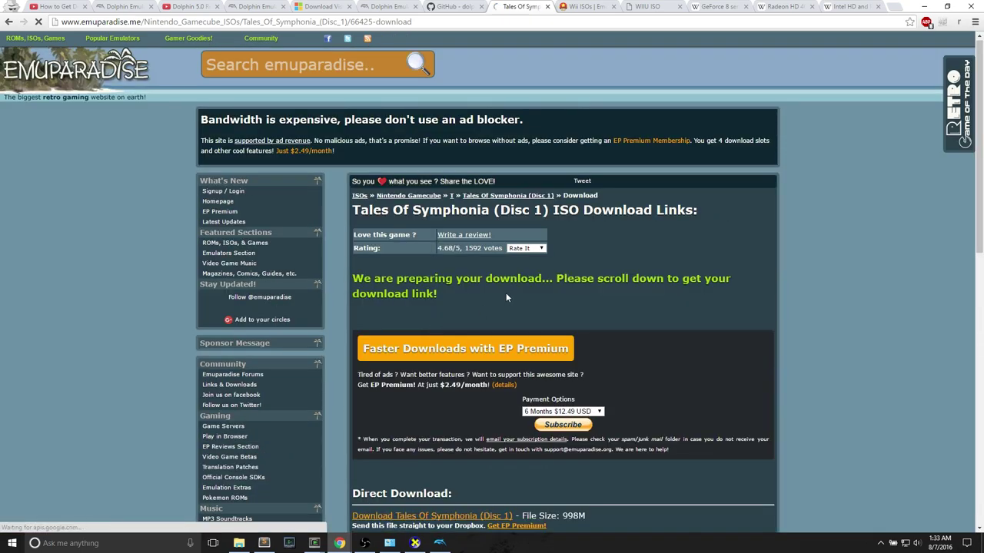
Download Tales Of Symphonia (Disc 1), saving it to the Desktop as Tales of Symphonia (USA) (Disc 1).7z
scroll(506, 292, down, 1)
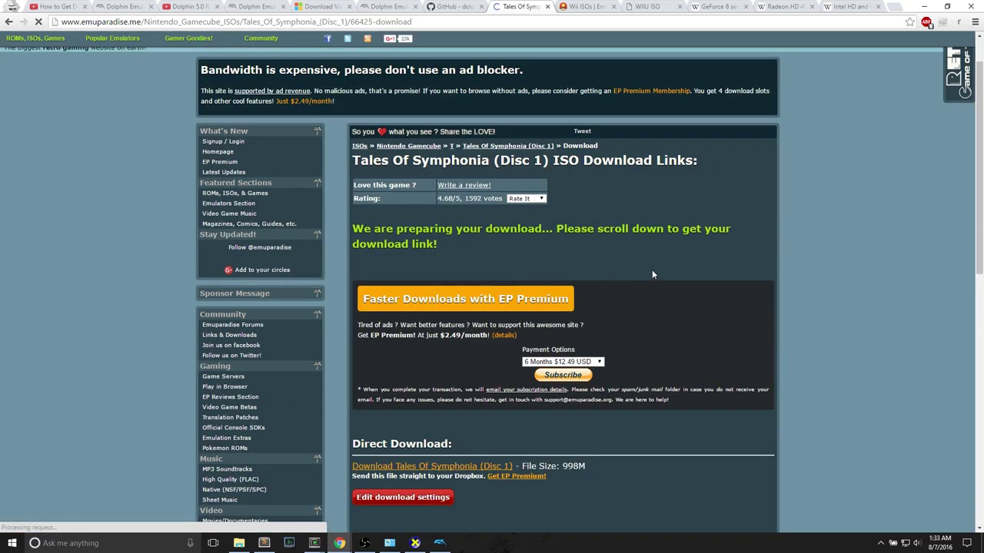
scroll(510, 292, down, 2)
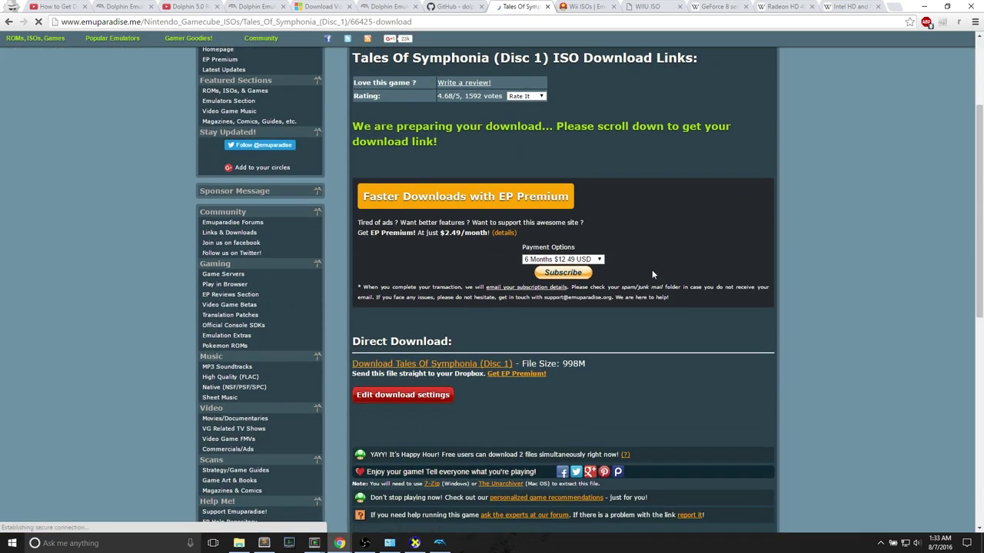
click(474, 366)
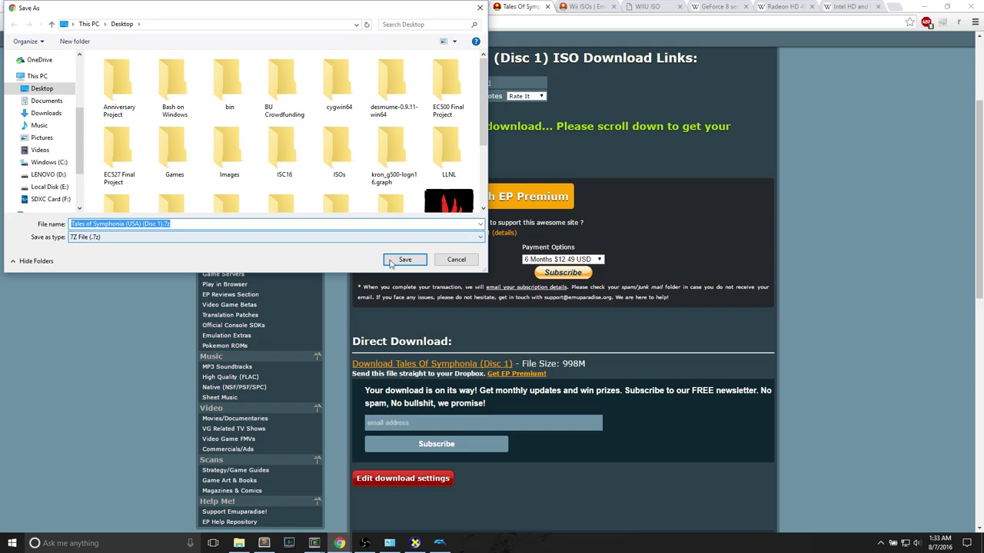
click(409, 260)
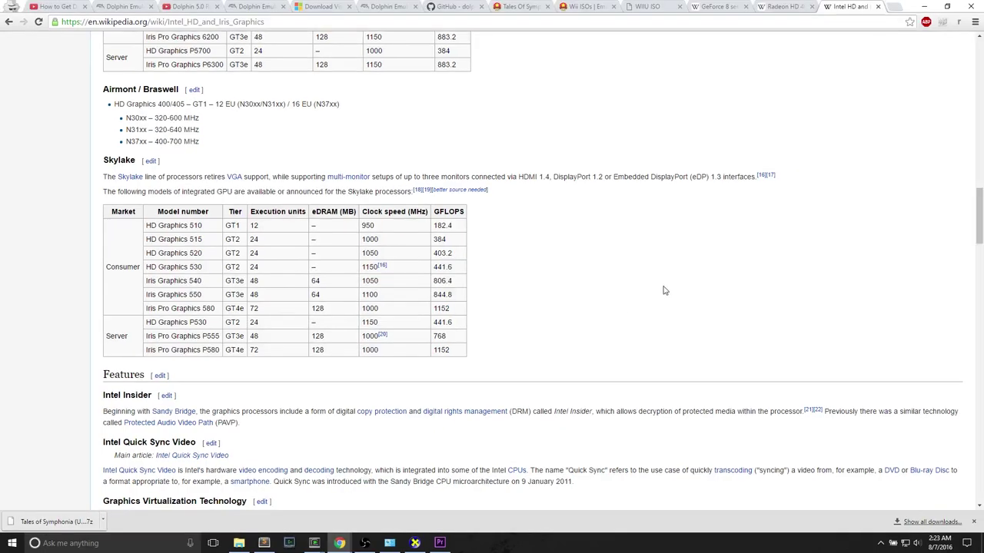
Search for 7zip in a new tab, open the 7-Zip website and select its web address
click(895, 8)
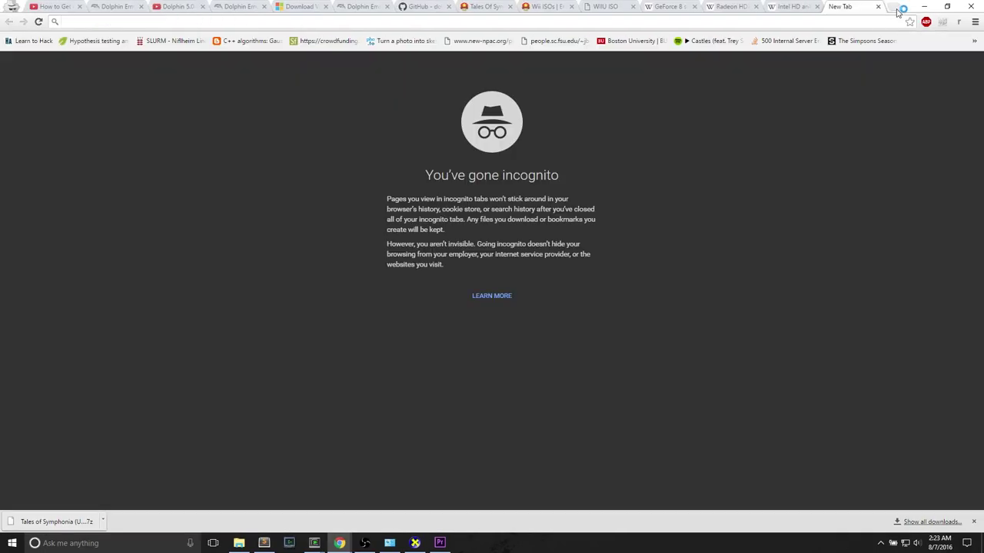
text(7zip)
key(Return)
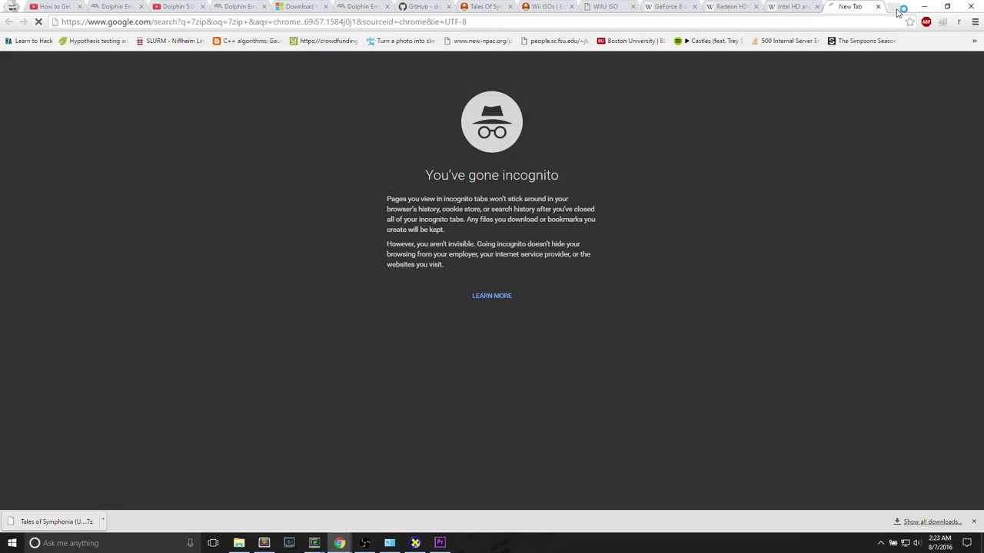
click(74, 129)
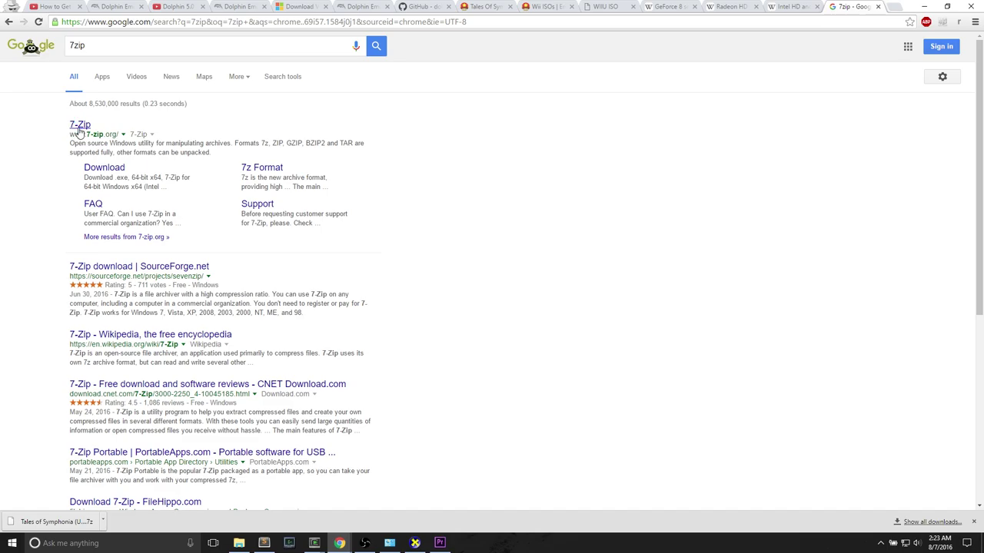
click(64, 23)
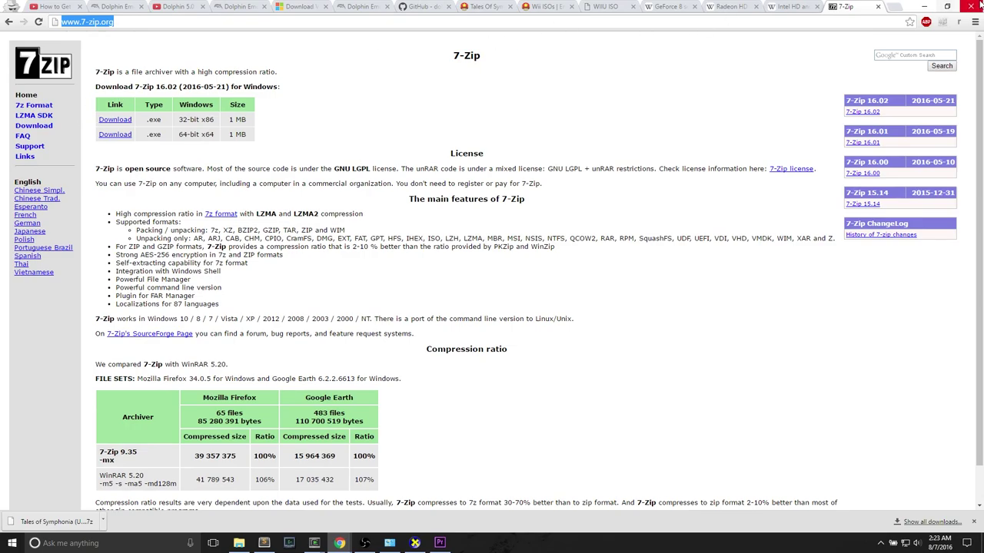
Minimize Chrome and extract the Tales of Symphonia (USA) (Disc 1).7z archive with 7-Zip into its own desktop folder
click(924, 6)
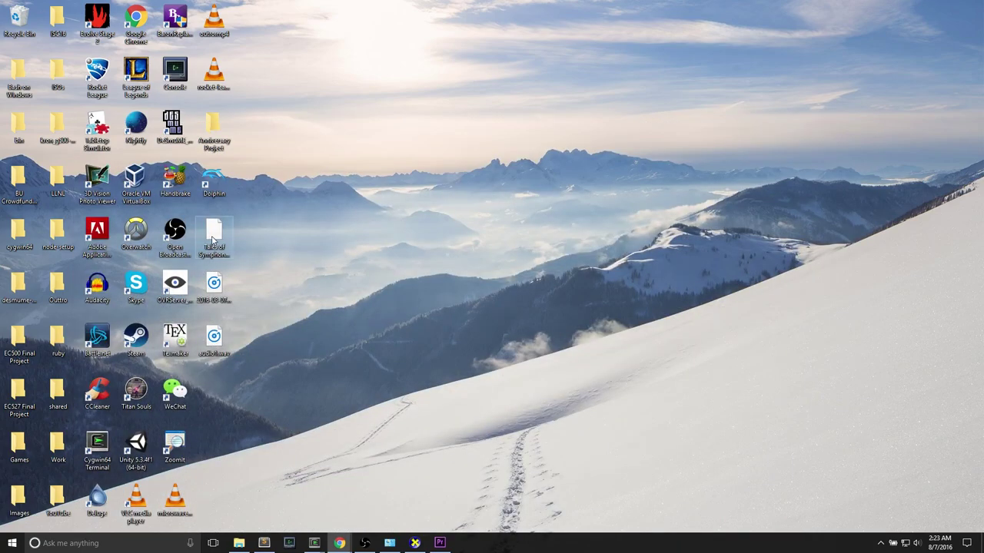
right_click(216, 236)
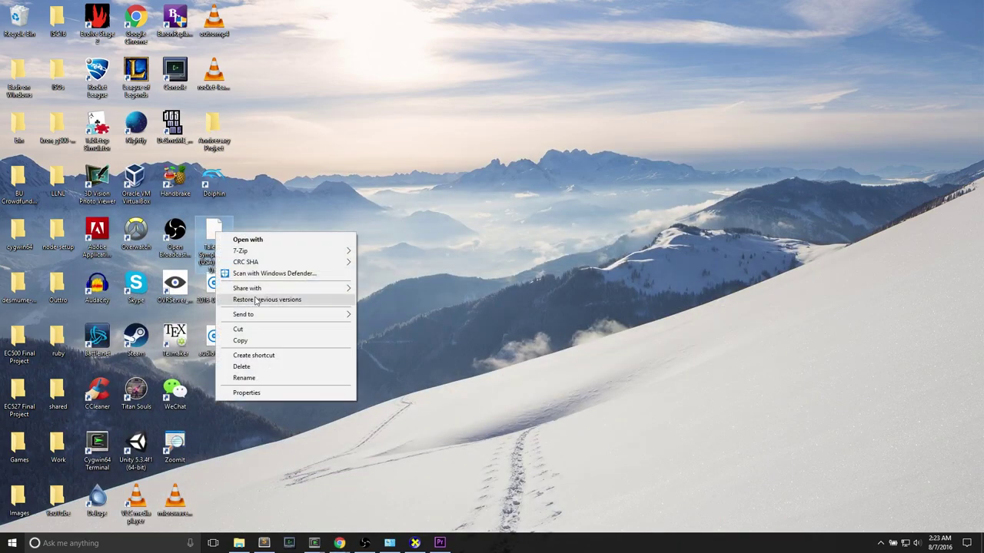
mouse_move(288, 257)
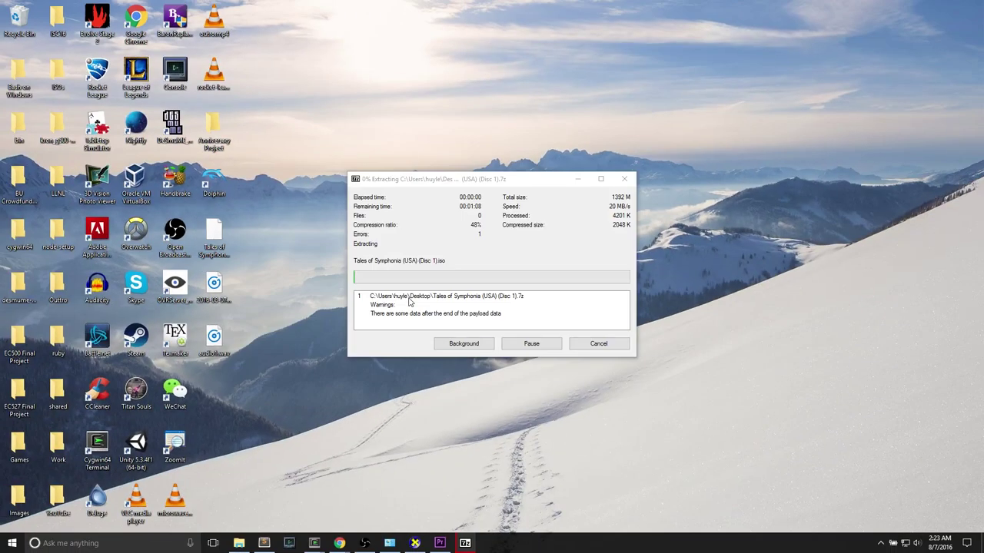
click(427, 187)
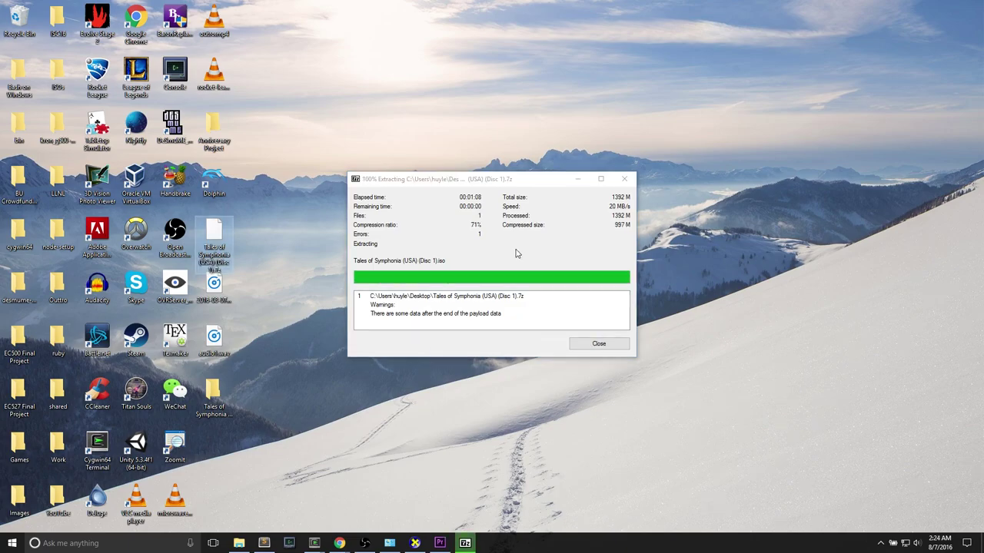
click(540, 176)
click(613, 350)
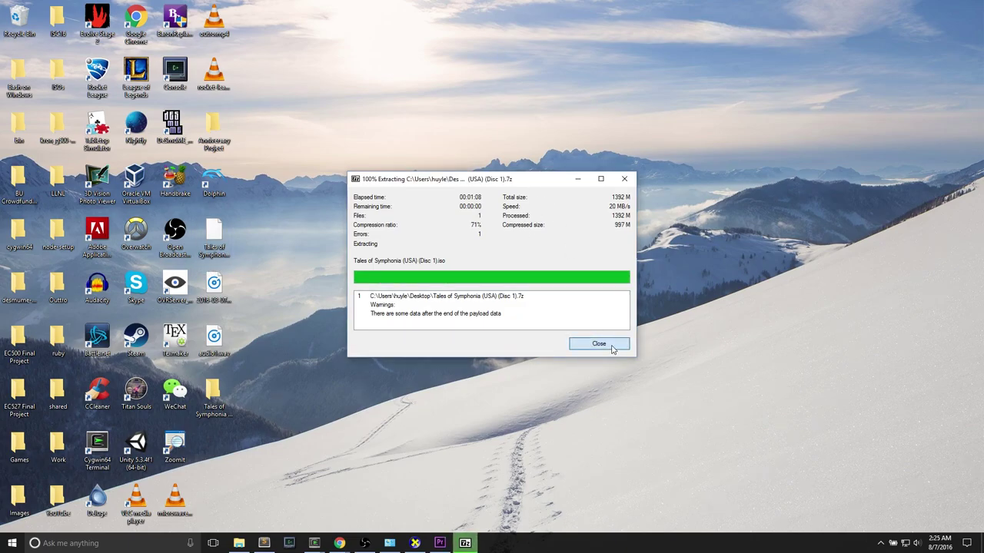
Open the extracted Tales of Symphonia (USA) (Disc 1) folder on the desktop
double_click(214, 396)
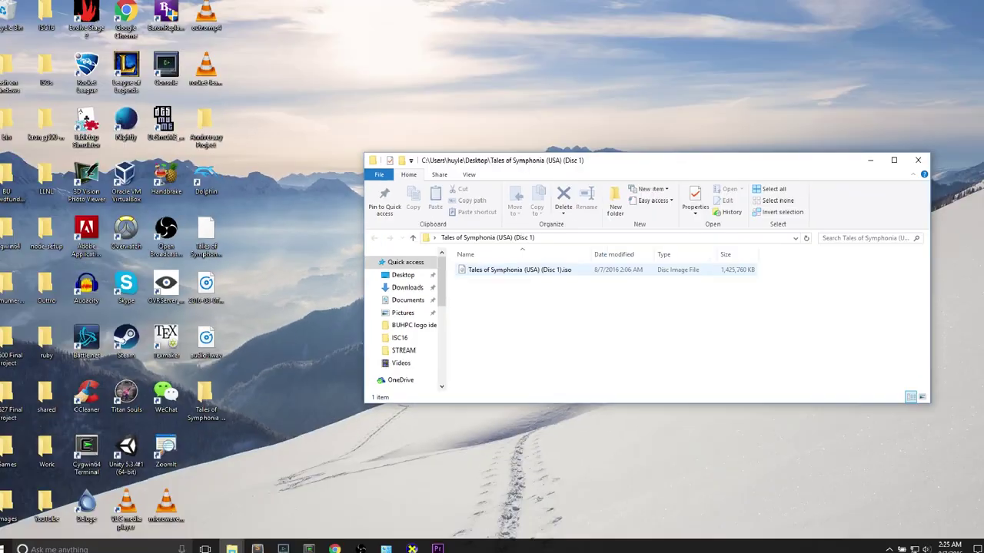
right_click(222, 449)
mouse_move(246, 419)
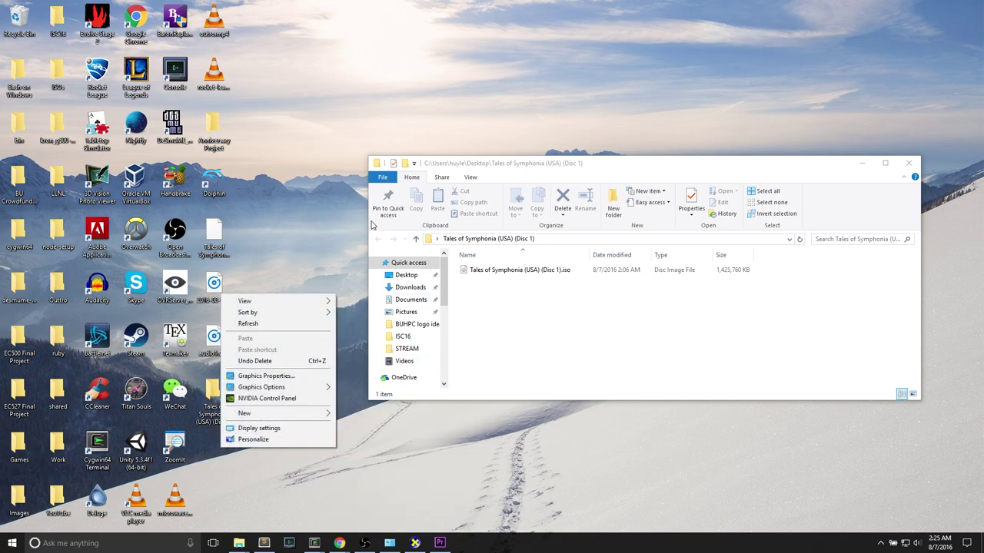
click(323, 234)
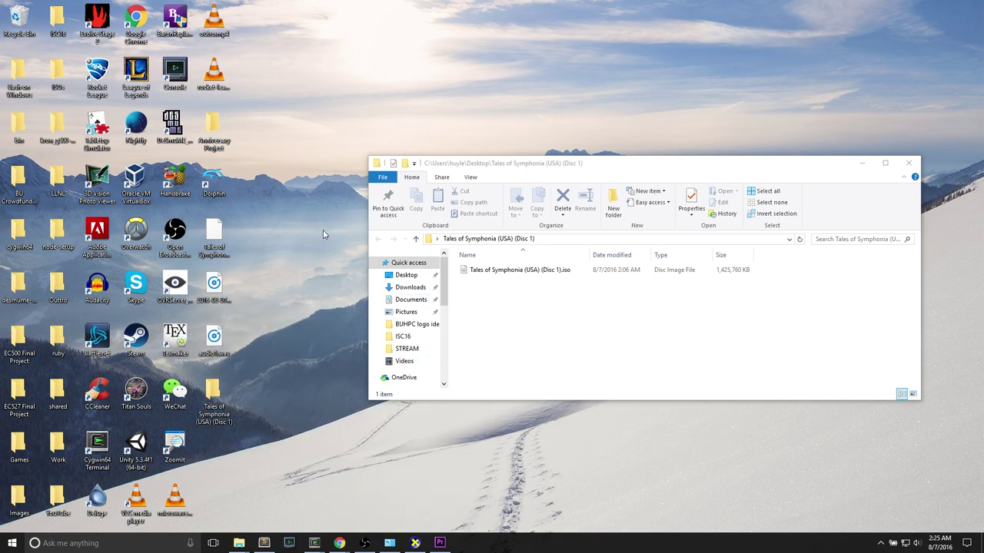
Launch Dolphin and create a new desktop folder named Gamecube and Wii Games
double_click(214, 184)
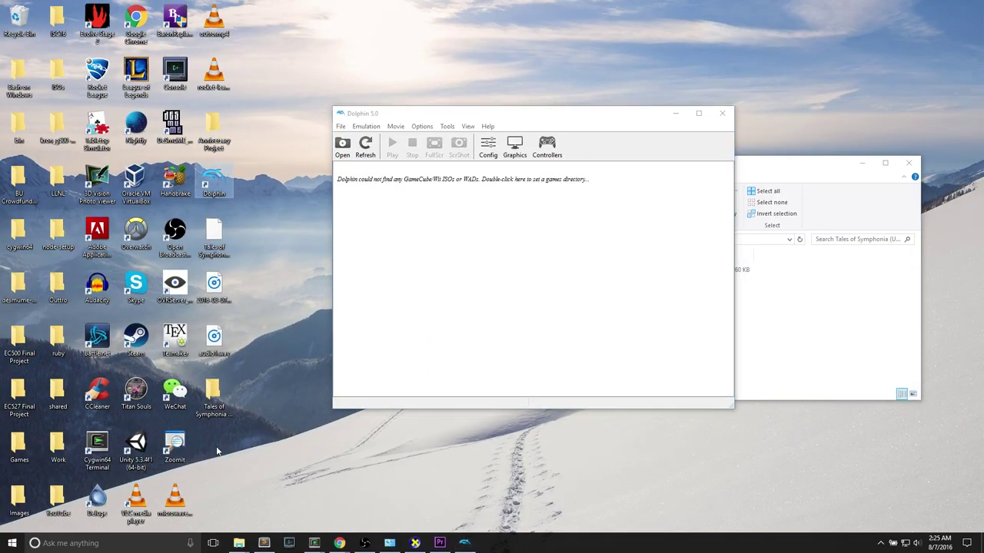
right_click(217, 446)
mouse_move(297, 419)
click(352, 412)
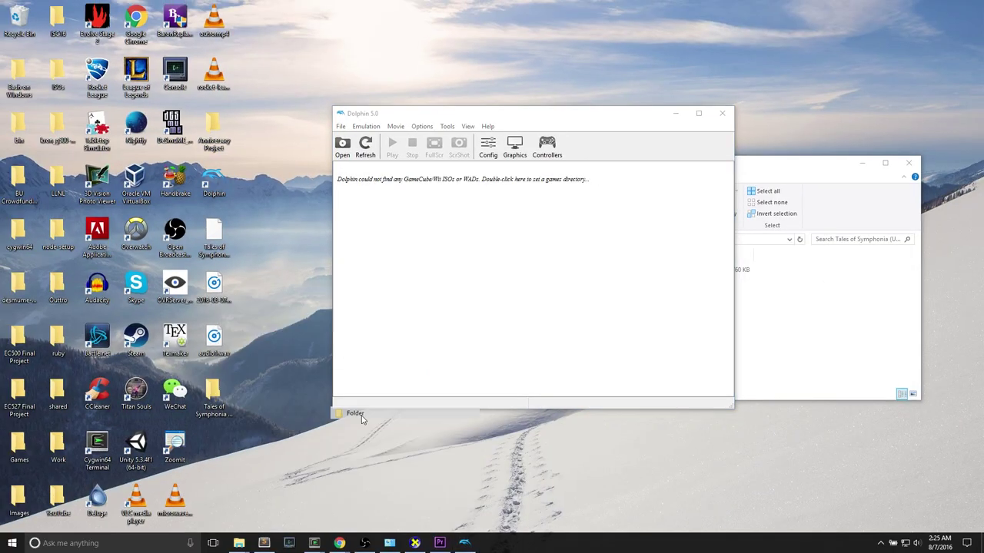
text(Games and)
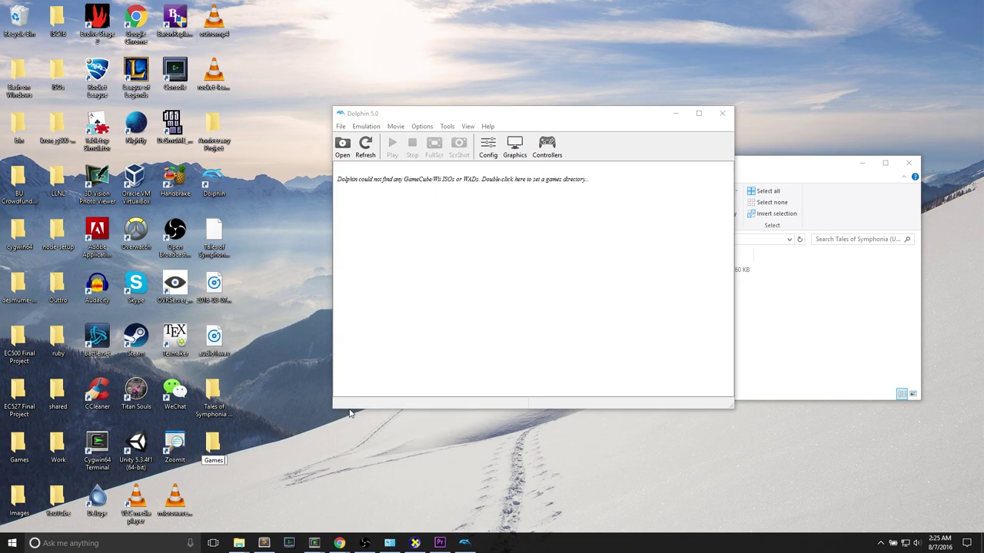
key(BackSpace)
key(BackSpace)
key(BackSpace)
key(BackSpace)
key(BackSpace)
key(BackSpace)
text(cube and Wii Ge)
key(BackSpace)
text(ames)
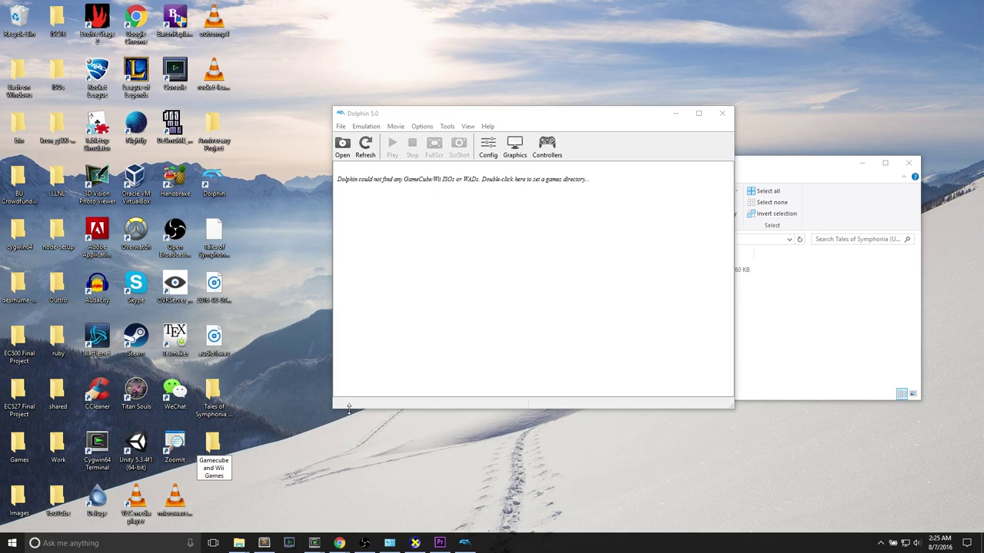
key(Return)
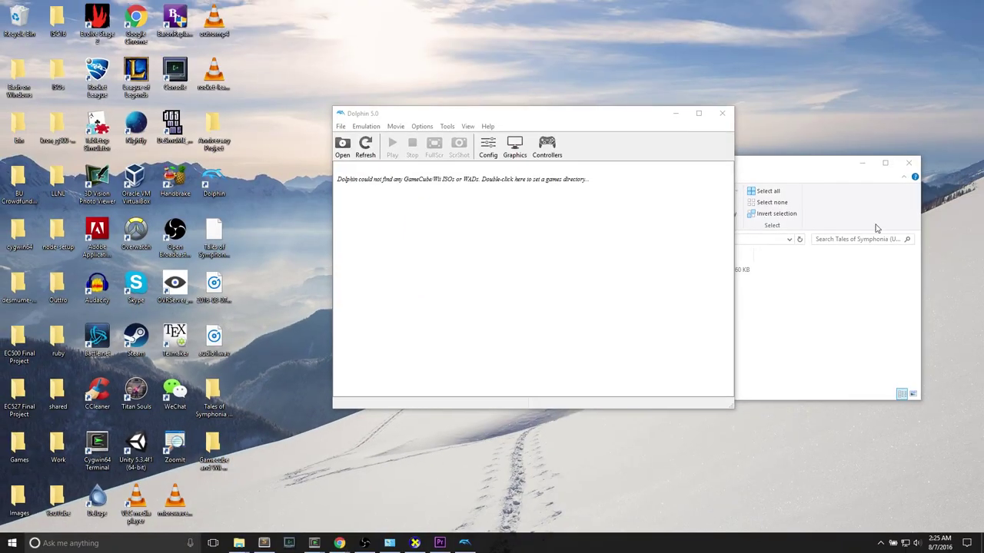
Move Tales of Symphonia (USA) (Disc 1).iso and its emptied source folder into the Gamecube and Wii Games desktop folder
click(824, 170)
click(534, 272)
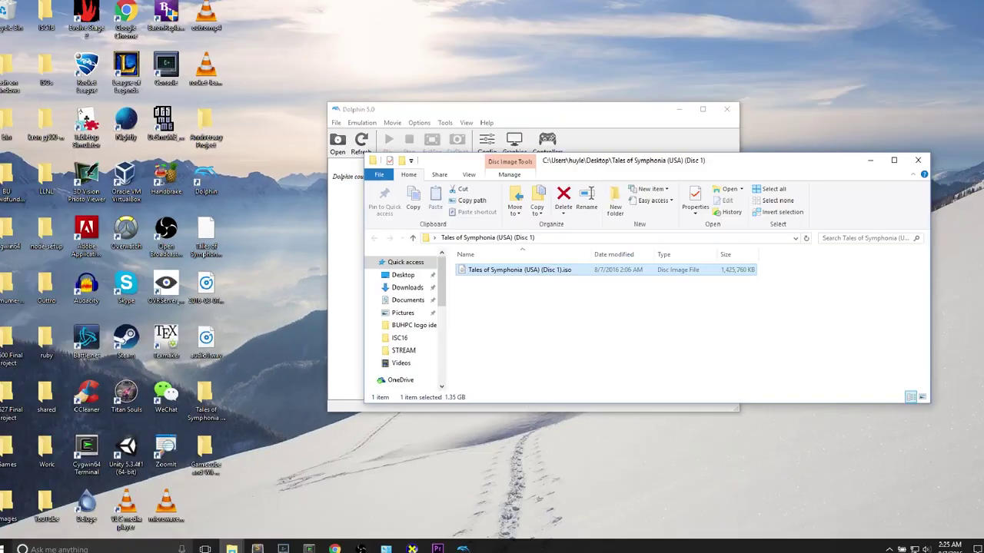
drag(530, 273, 217, 452)
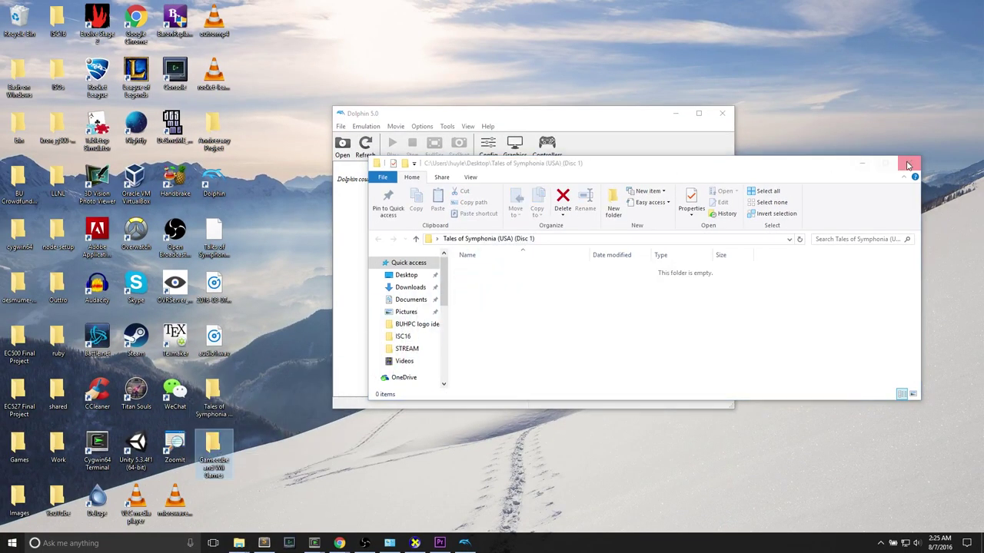
click(908, 166)
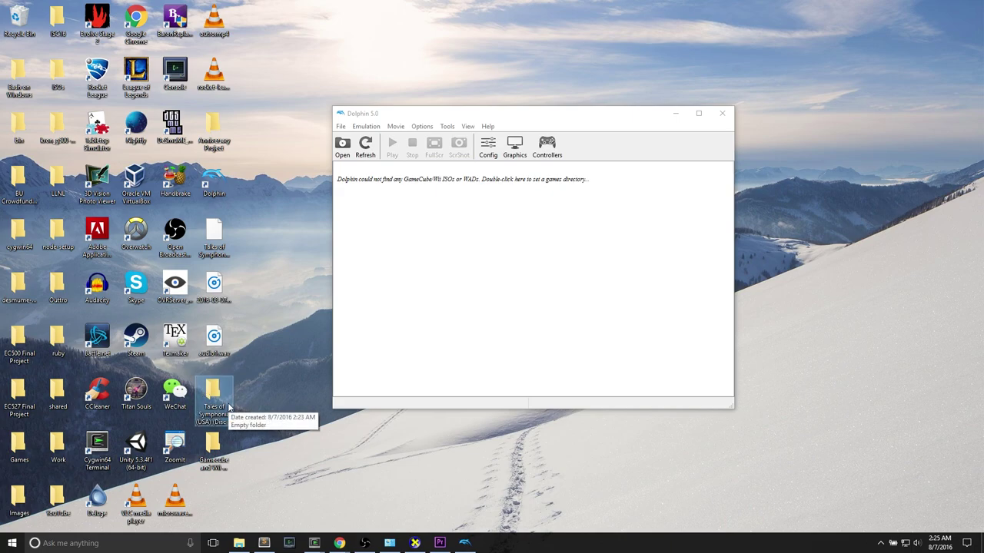
drag(227, 407, 215, 455)
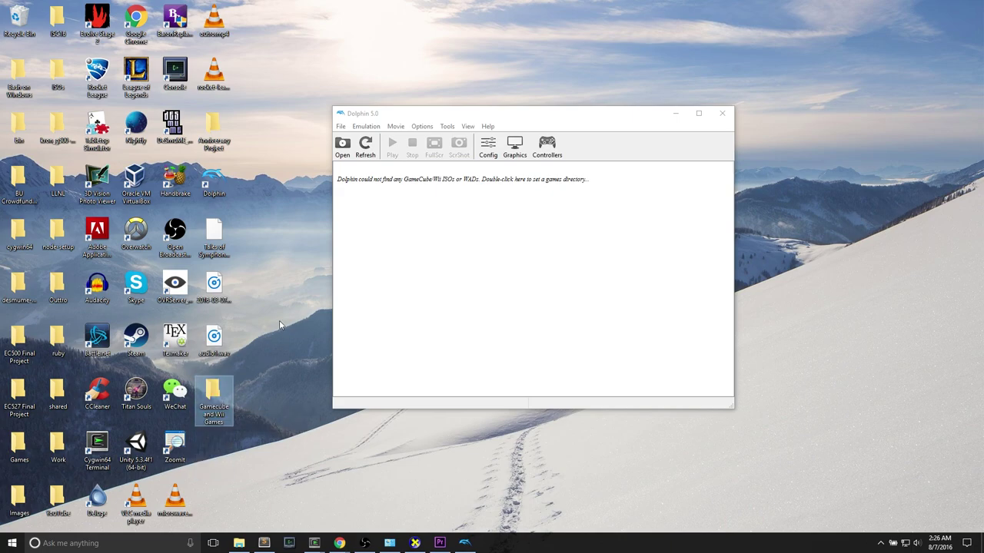
Add the desktop's Gamecube and Wii Games folder as Dolphin's games directory
double_click(521, 183)
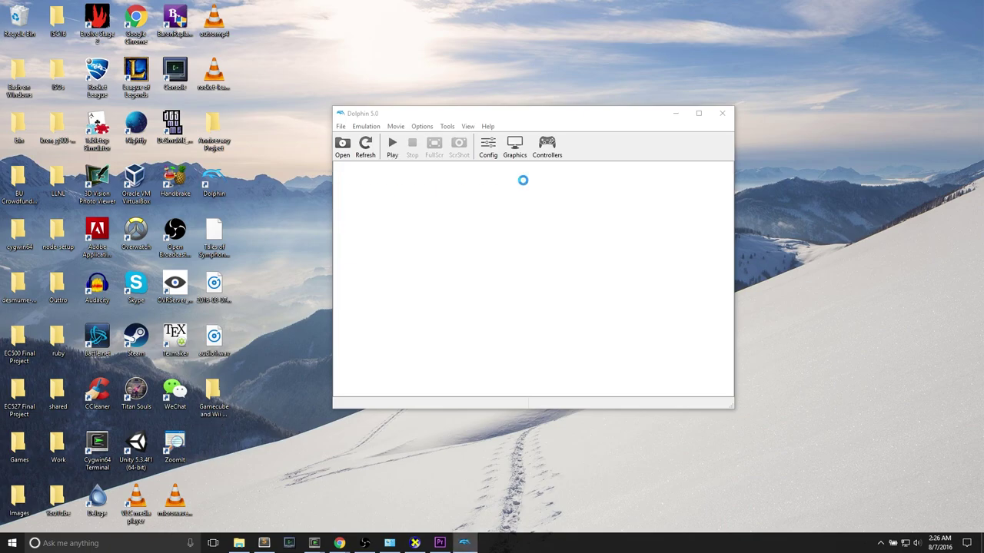
click(382, 213)
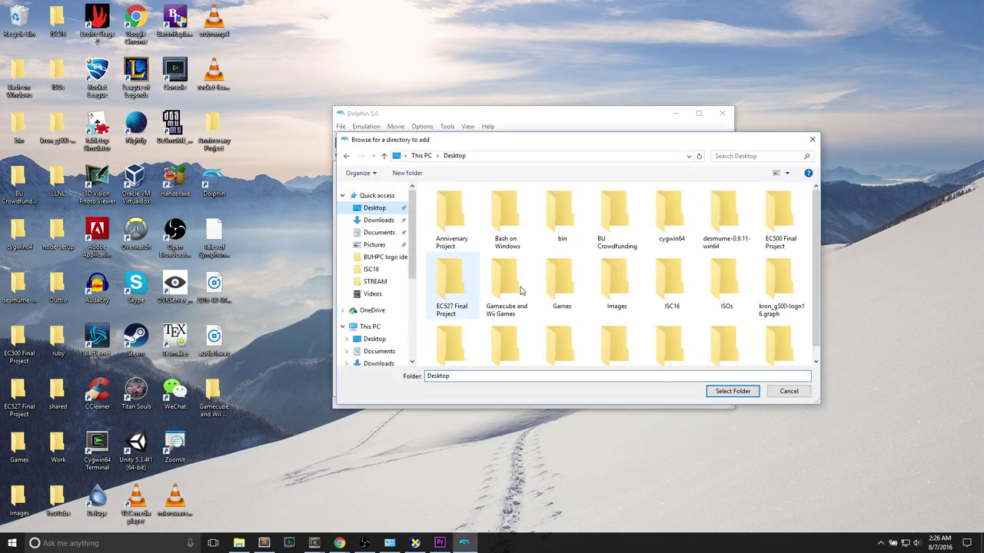
scroll(635, 314, down, 1)
click(523, 298)
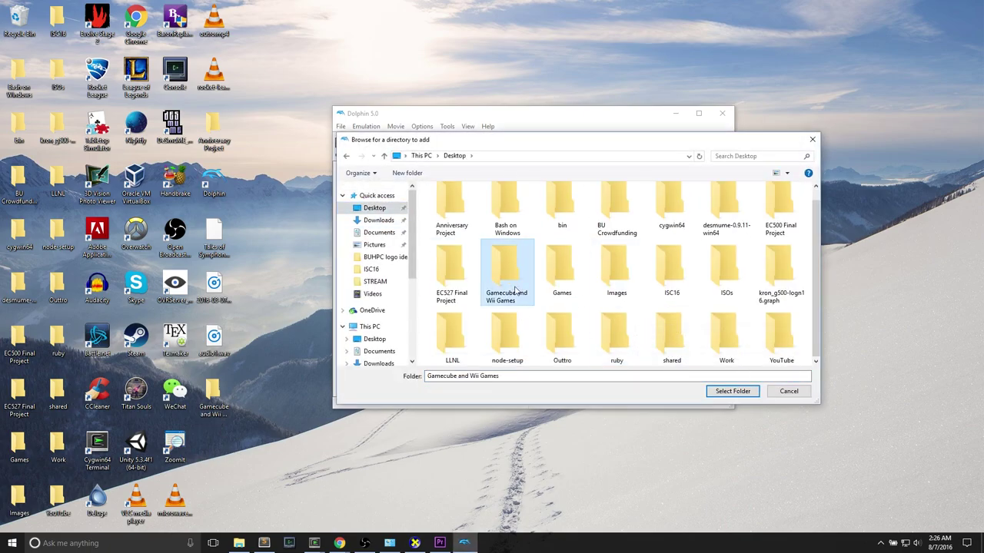
click(731, 393)
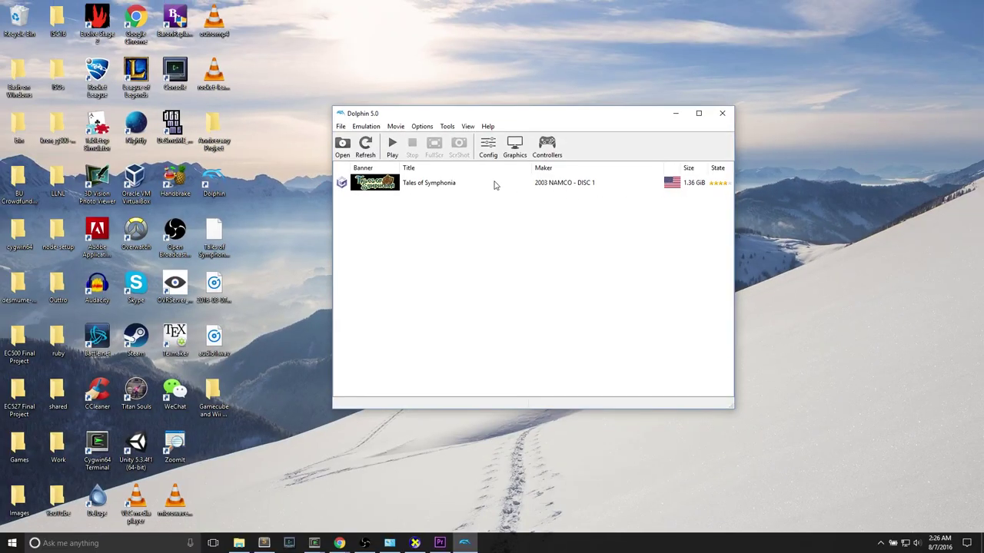
Start playing Tales of Symphonia from the Dolphin game list
click(392, 167)
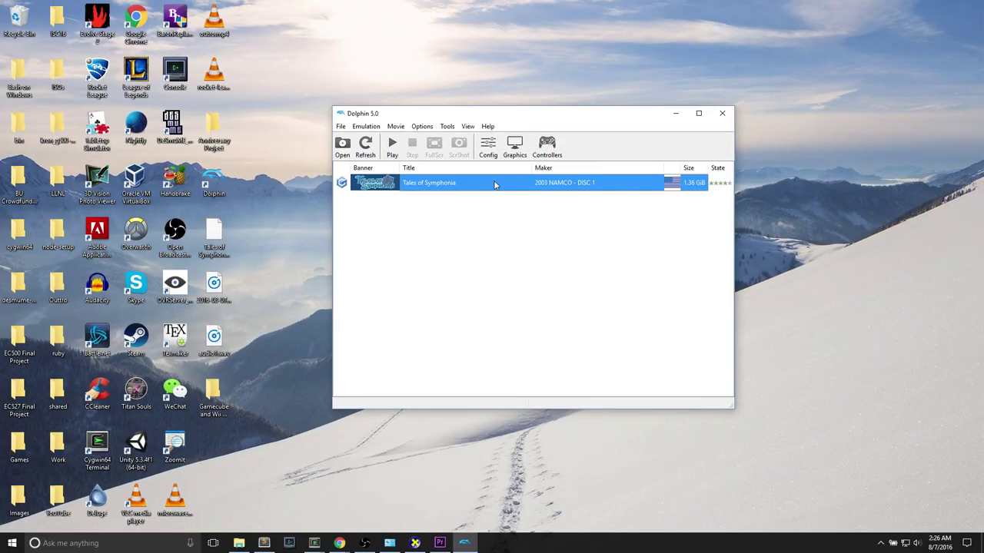
click(390, 152)
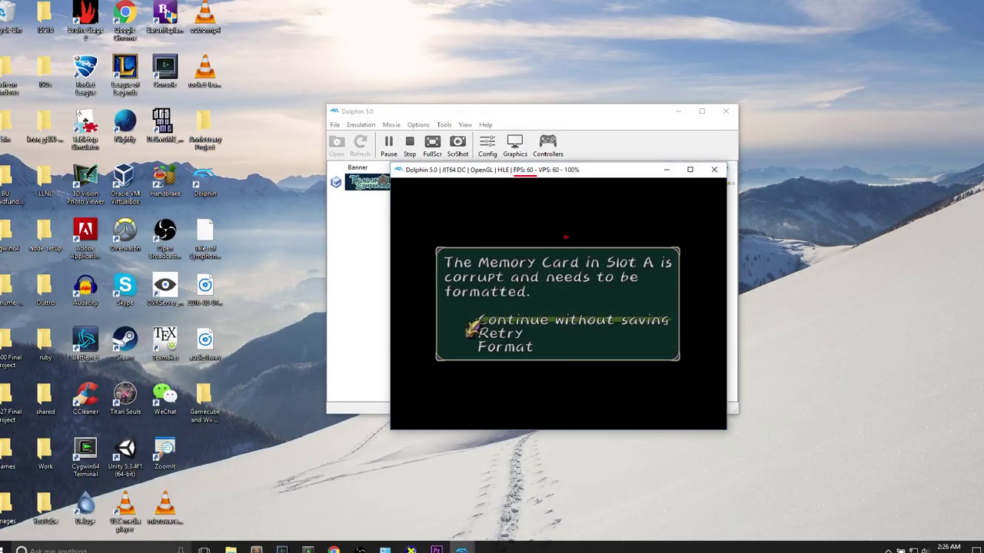
key(Escape)
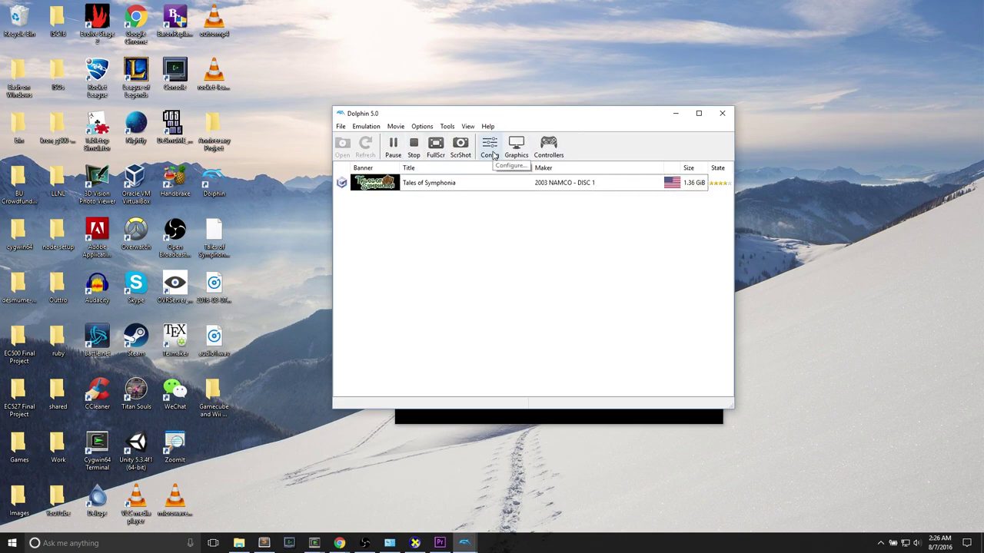
Examine Dolphin's general speed settings and advanced CPU clock override options, closing the configuration without changes
click(490, 148)
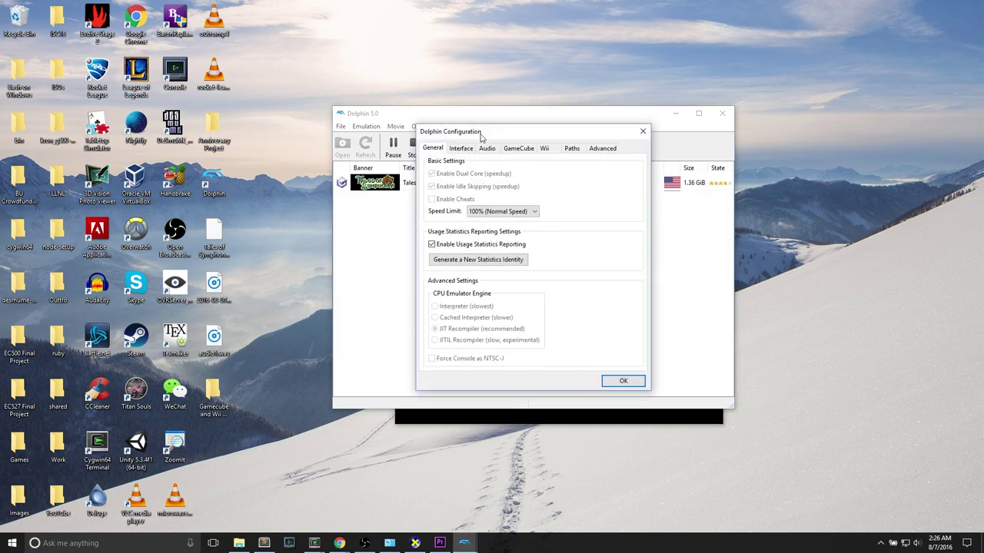
drag(493, 136, 467, 183)
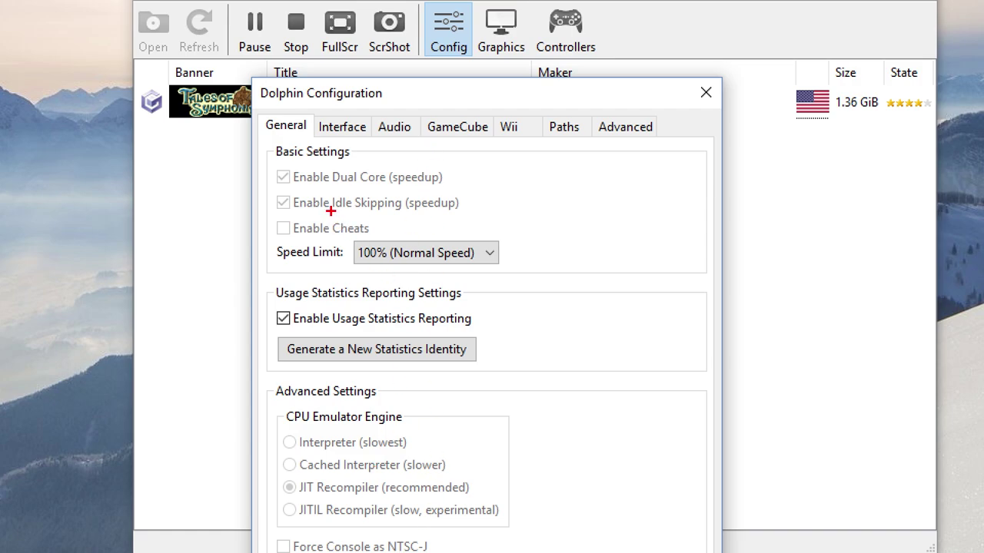
click(625, 127)
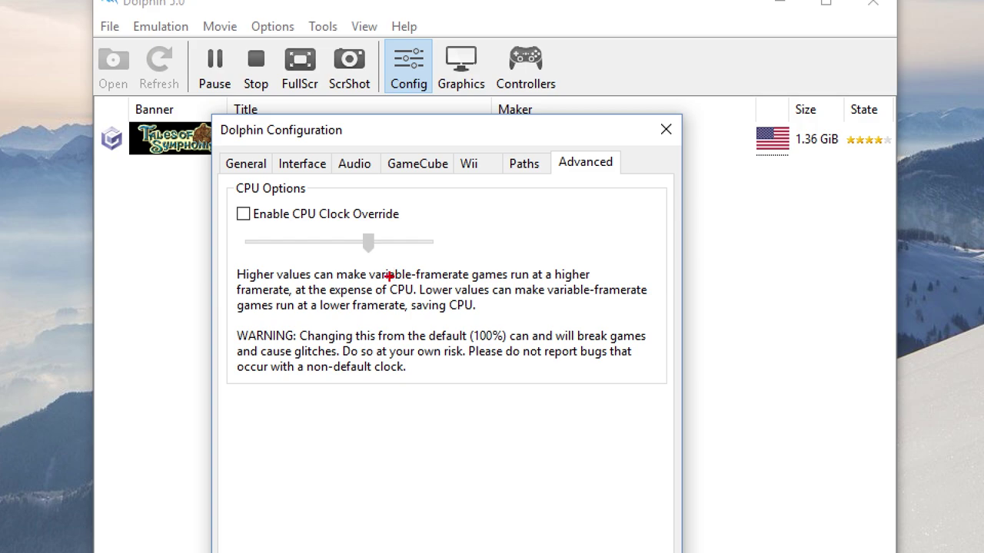
drag(375, 252, 427, 260)
key(Escape)
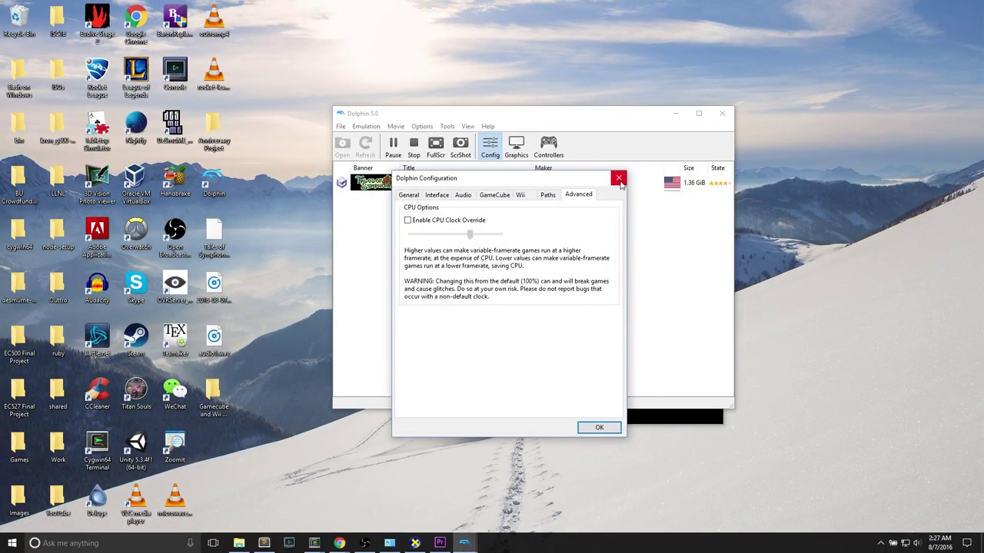
click(619, 179)
Examine the general, enhancement, hack and advanced graphics settings, closing the graphics configuration without changes
click(516, 146)
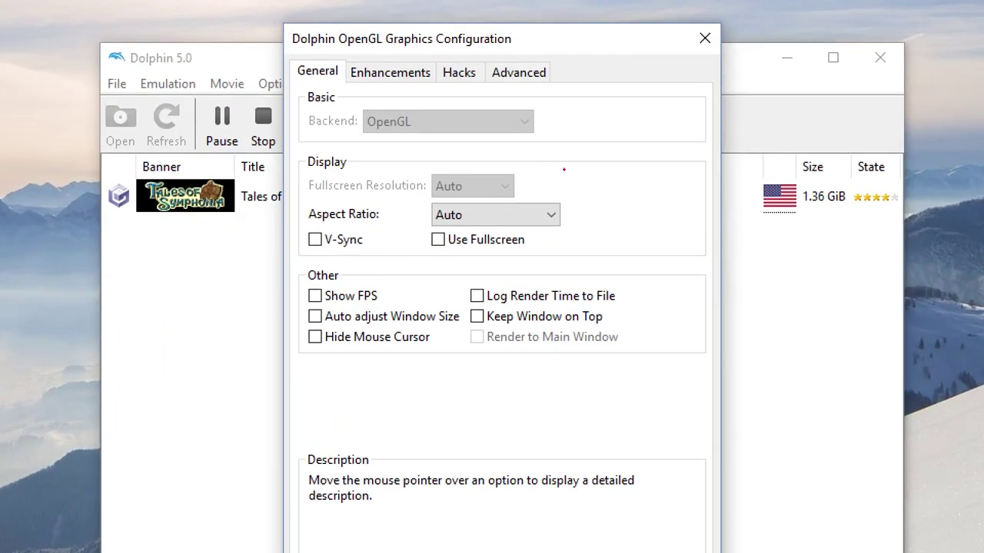
click(478, 120)
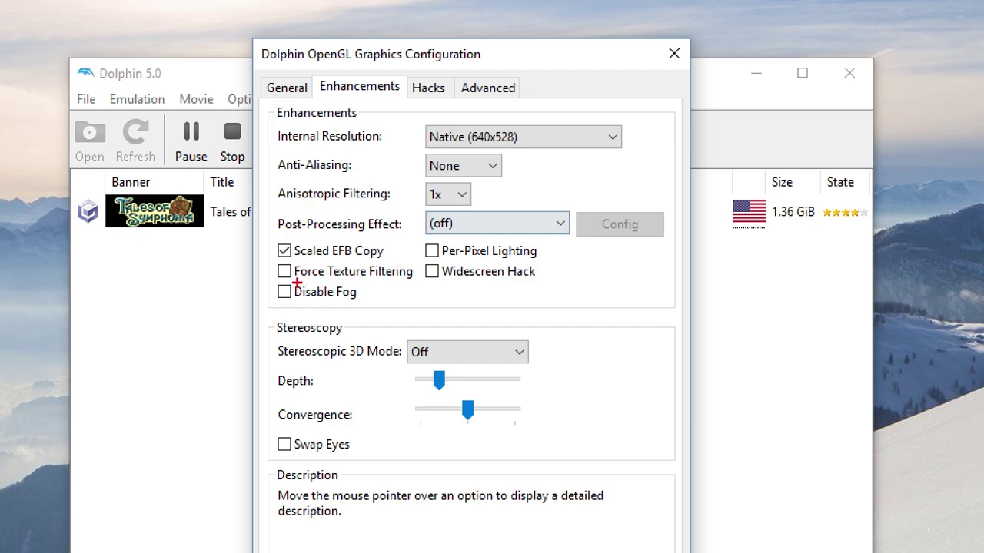
drag(298, 302, 355, 299)
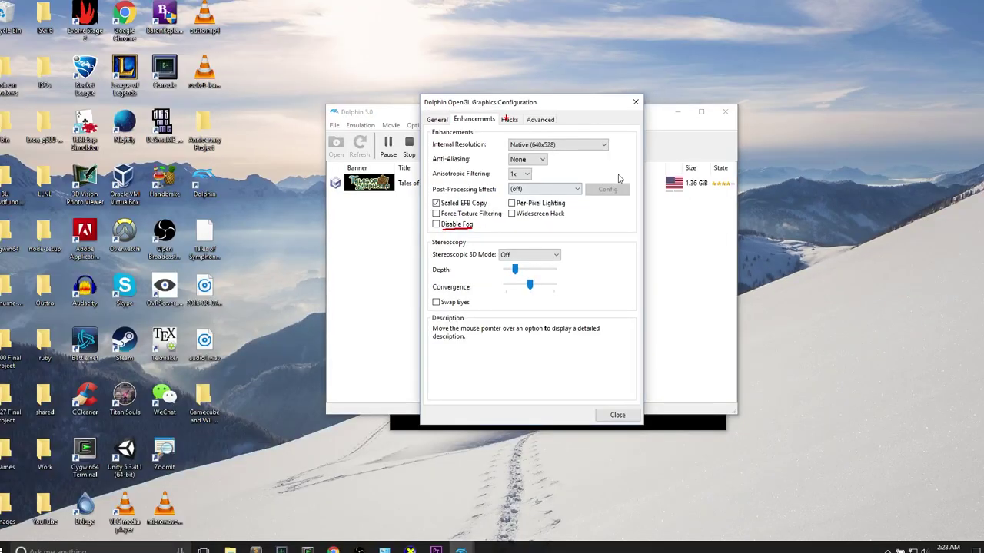
click(509, 119)
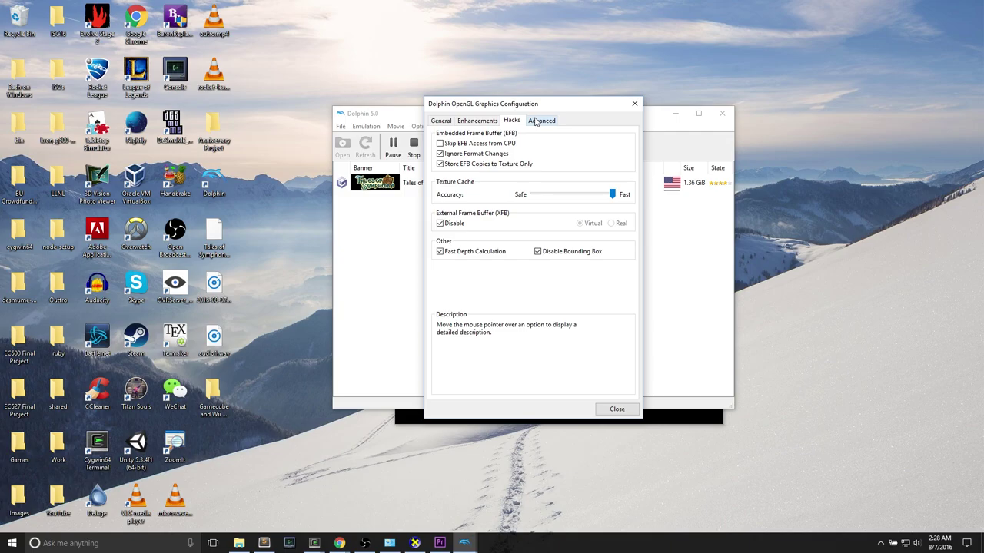
click(535, 122)
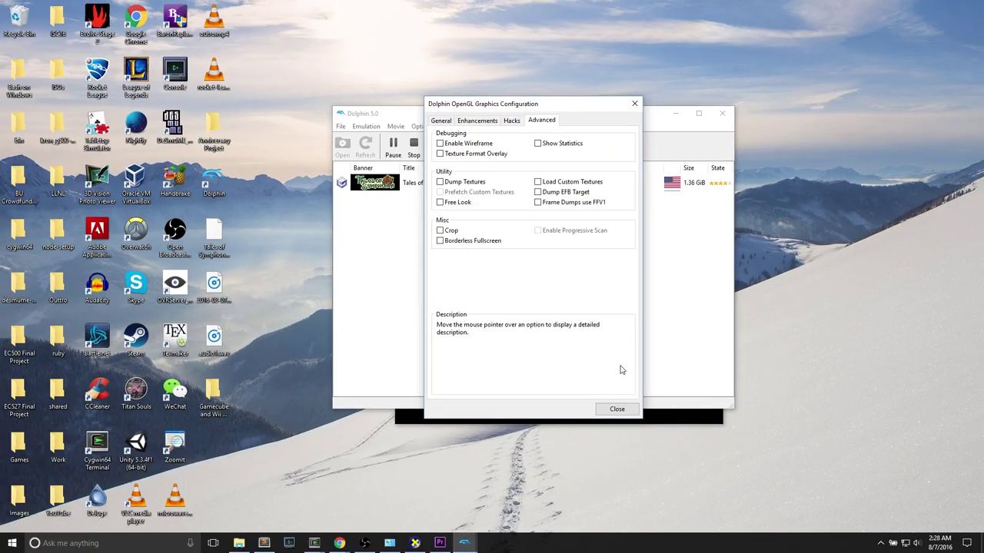
click(617, 407)
Review the button mapping of the Standard Controller on GameCube port 1 and cancel without changes
click(423, 126)
click(457, 176)
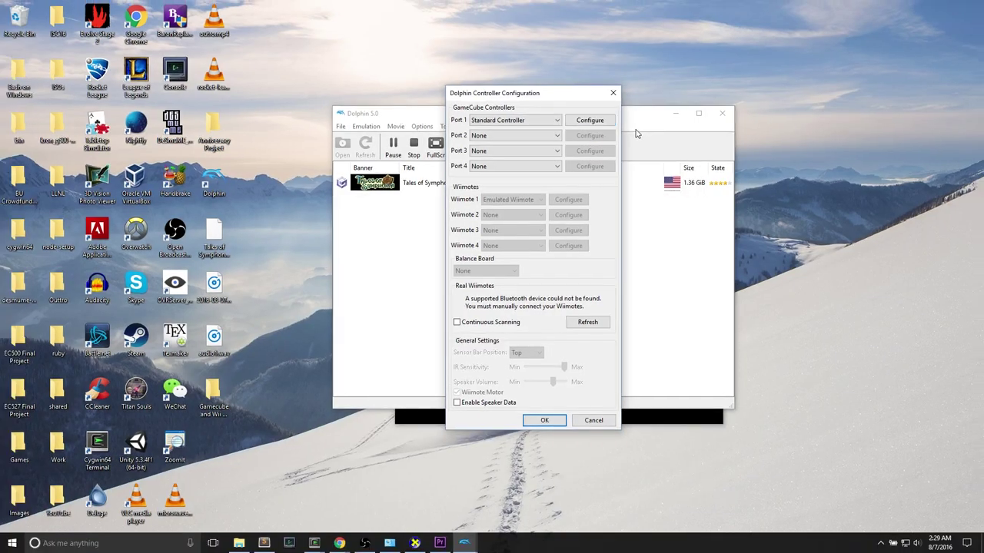
click(571, 107)
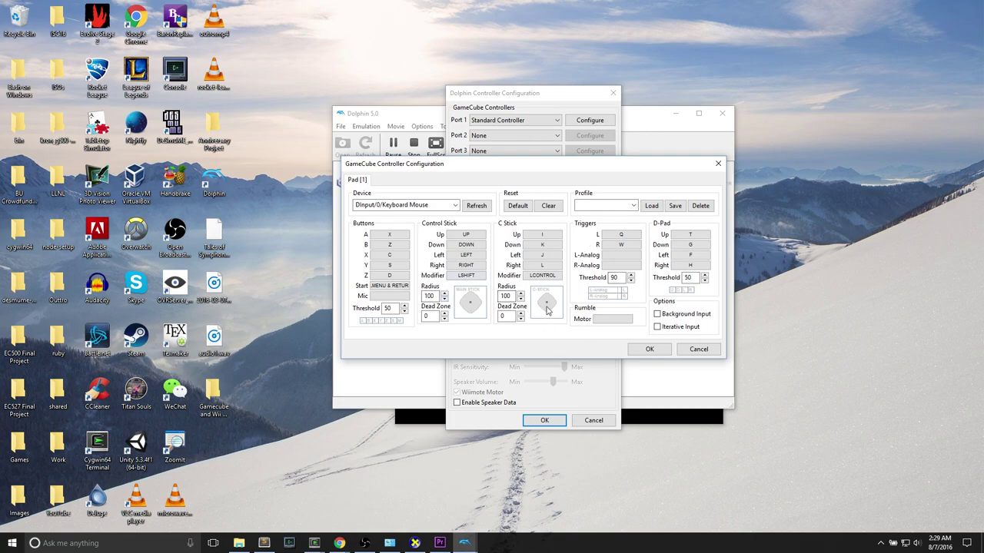
click(698, 349)
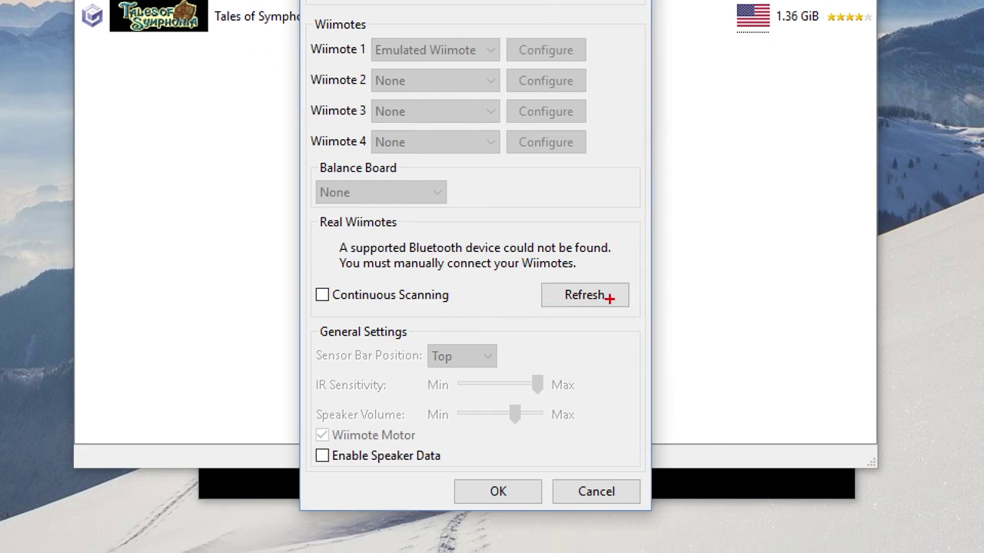
Check the Real Wiimotes section of the controller configuration and dismiss the configuration without changes
drag(339, 251, 578, 262)
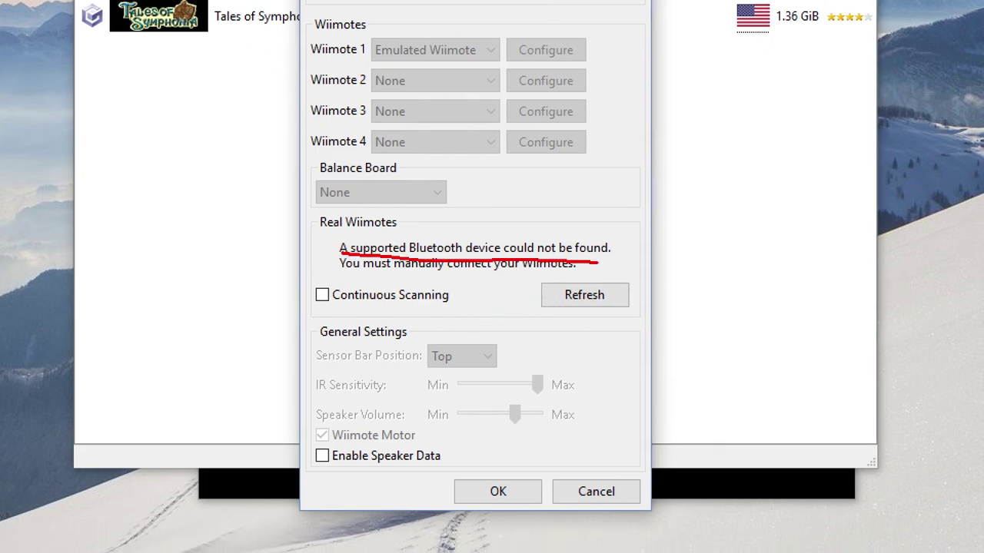
drag(318, 228, 395, 229)
key(Escape)
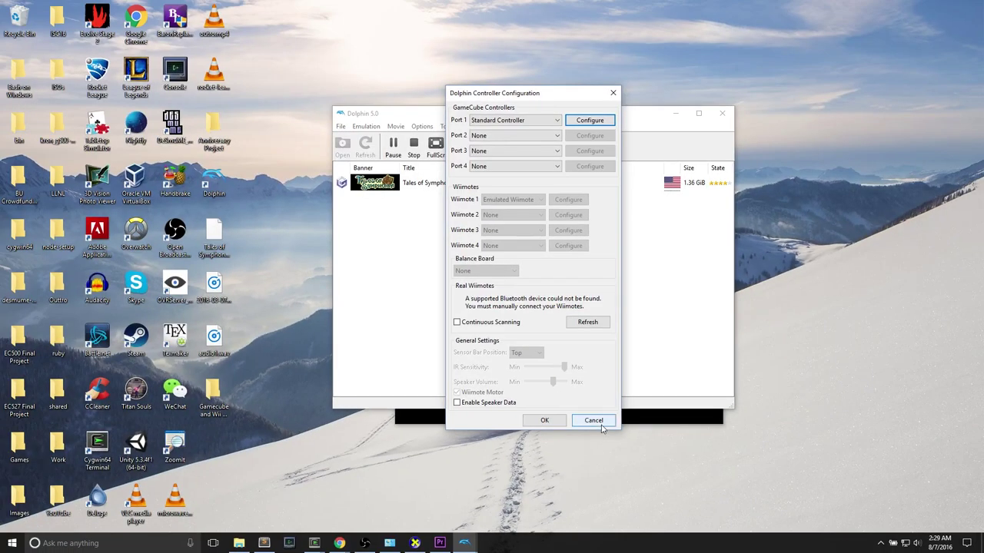
click(602, 427)
click(602, 424)
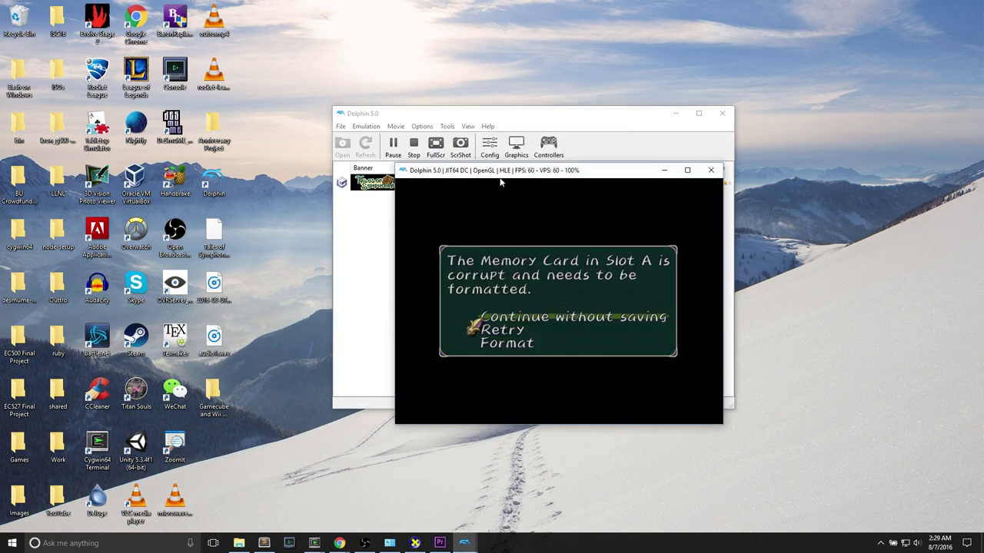
Choose to continue the game without saving and reposition the game window slightly higher
key(x)
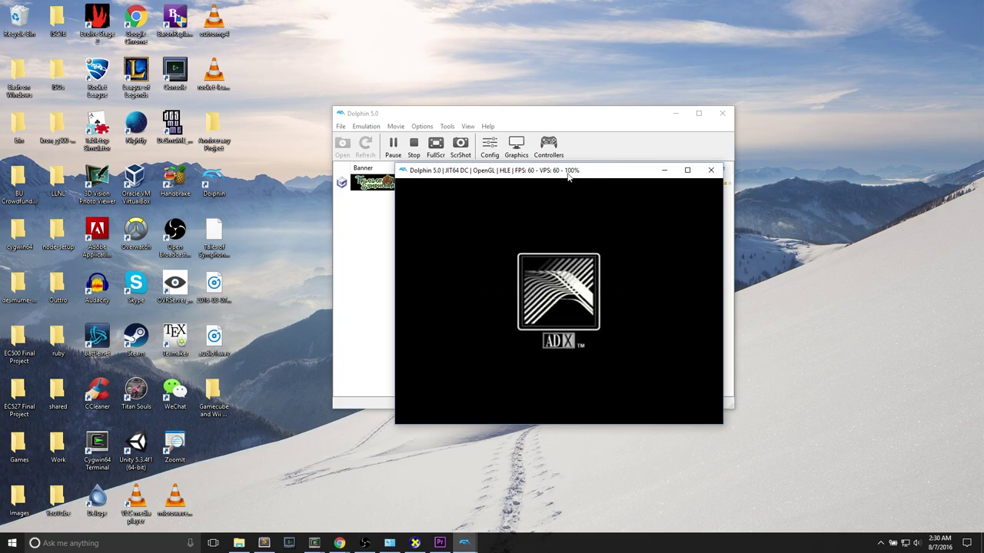
drag(569, 177, 552, 148)
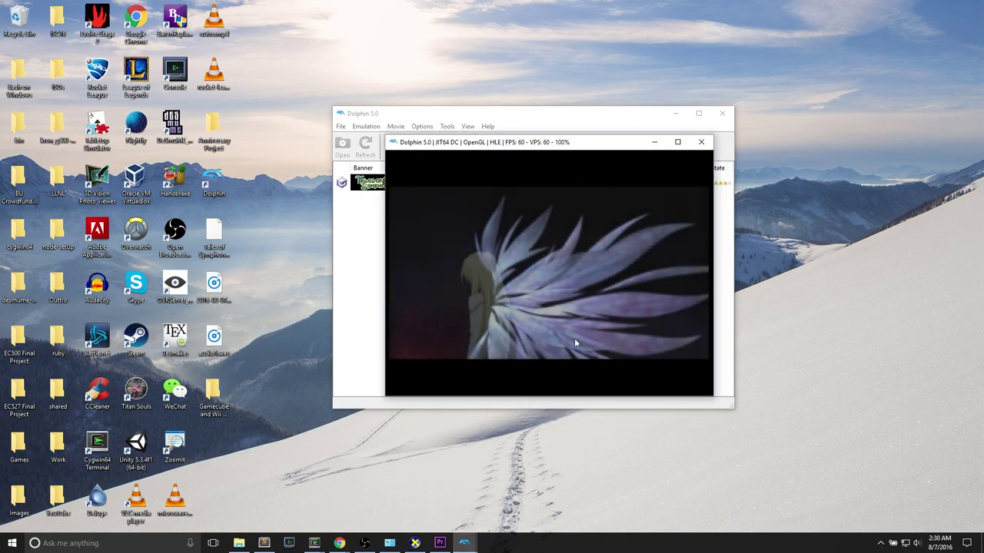
Bring the main Dolphin window forward, move it to the desktop's left side and display its Movie options
click(439, 121)
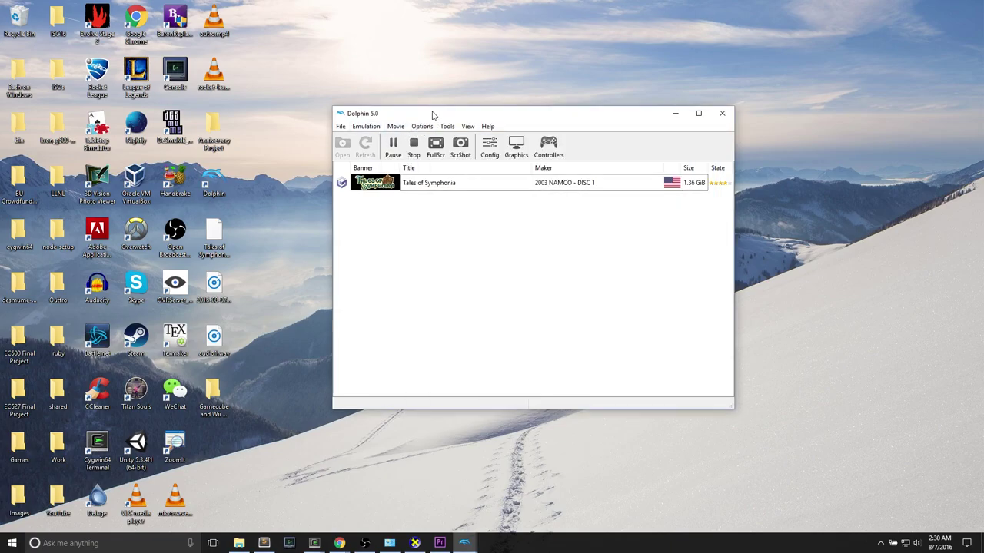
drag(433, 115, 115, 110)
click(120, 112)
mouse_move(93, 113)
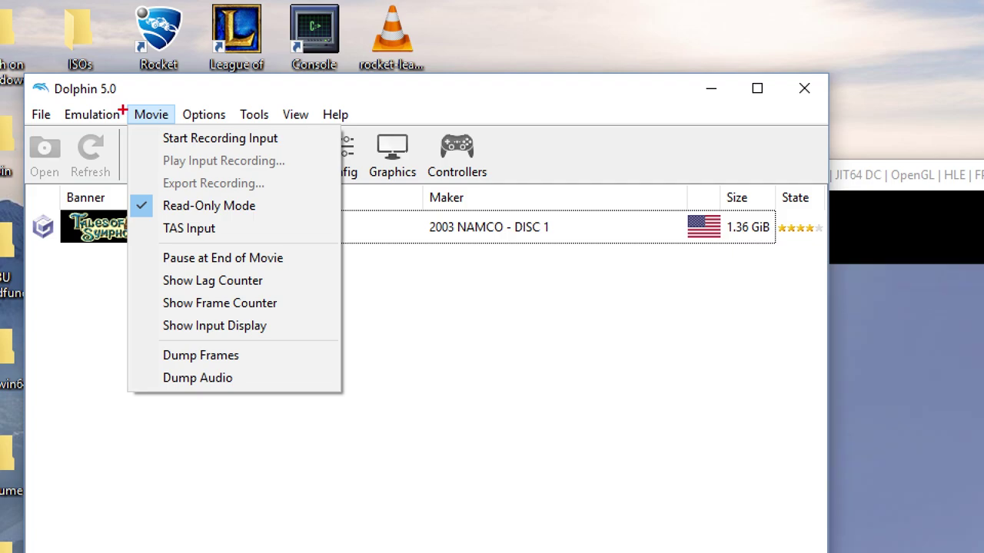
Save the running game's current state to slot 1, overwriting the existing save state
drag(174, 153, 265, 149)
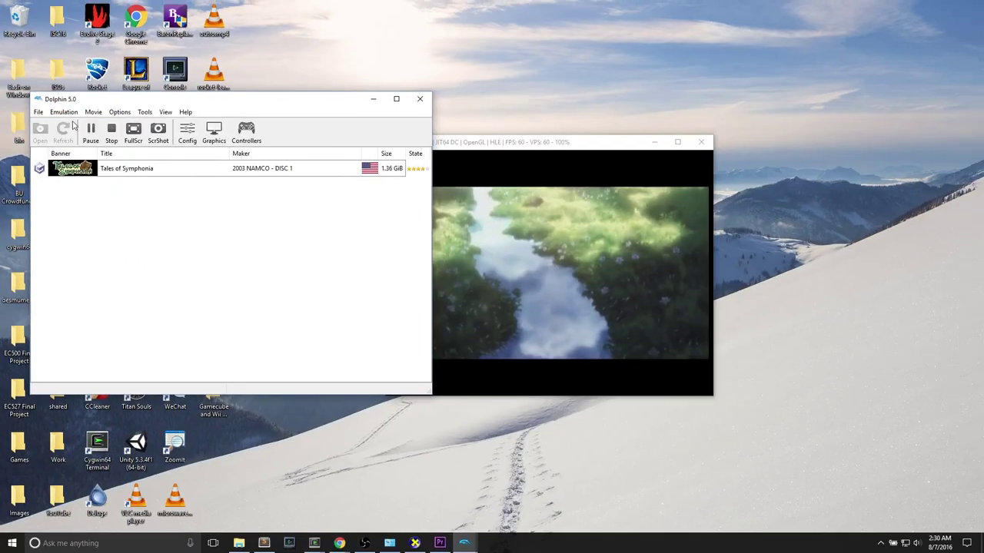
click(92, 114)
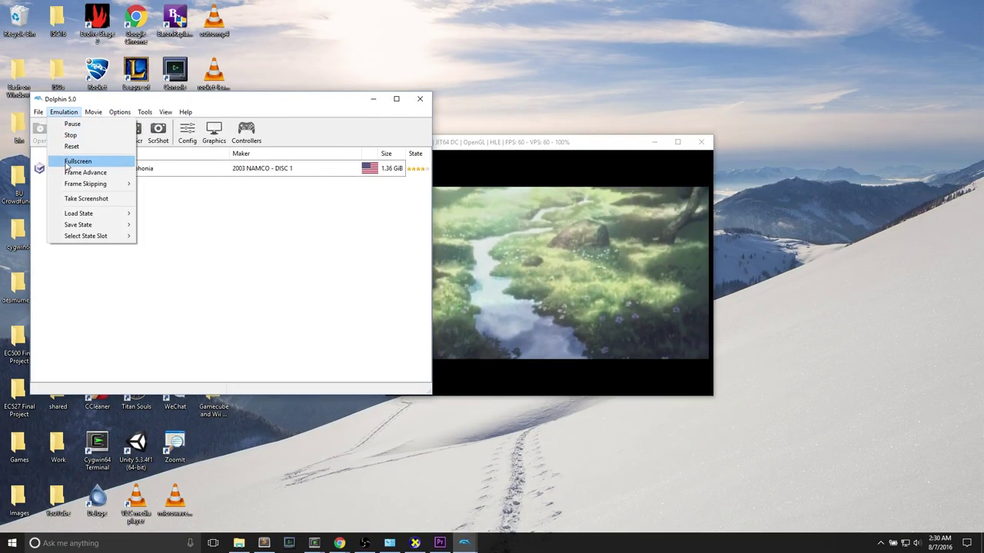
mouse_move(69, 184)
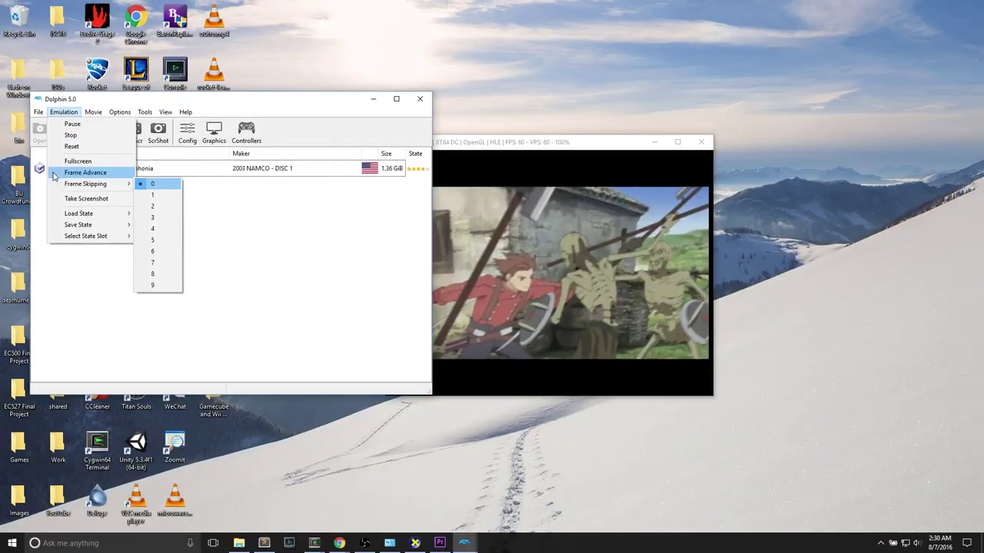
mouse_move(172, 281)
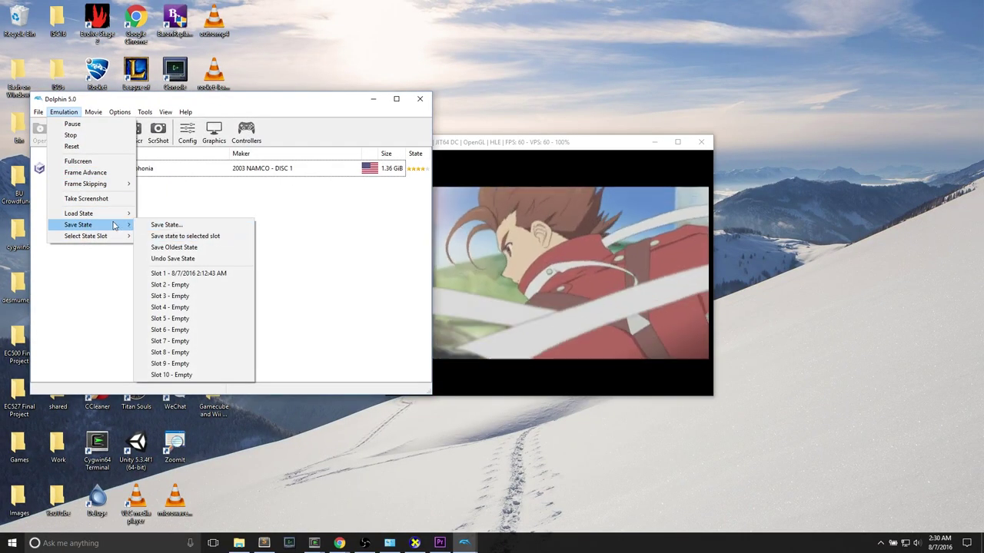
mouse_move(107, 225)
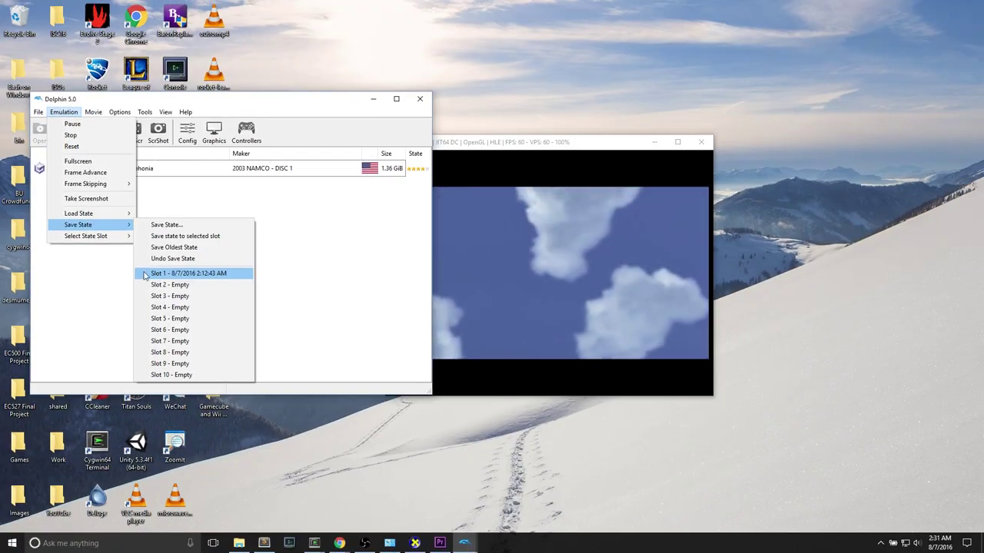
click(269, 282)
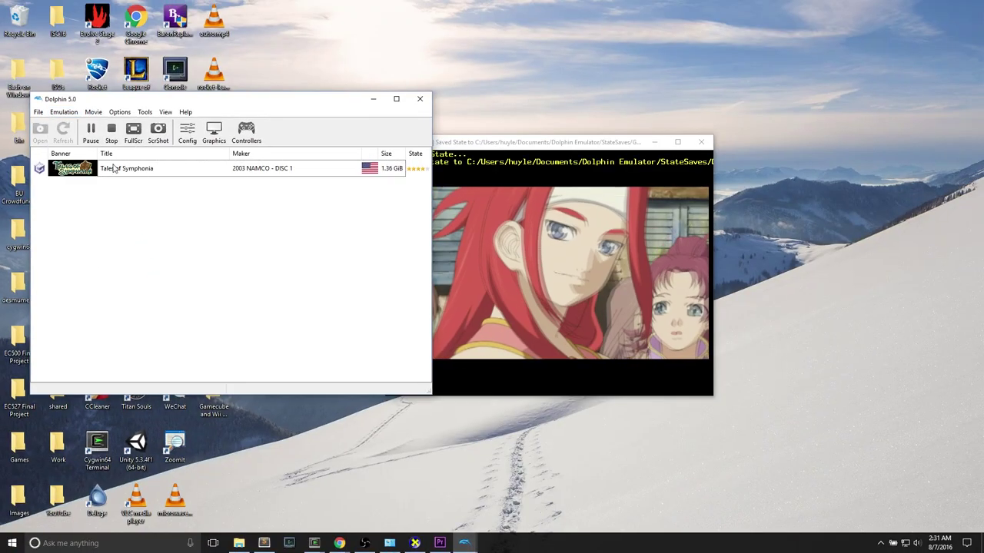
Load the saved state from slot 1 into the running game
click(64, 112)
mouse_move(85, 215)
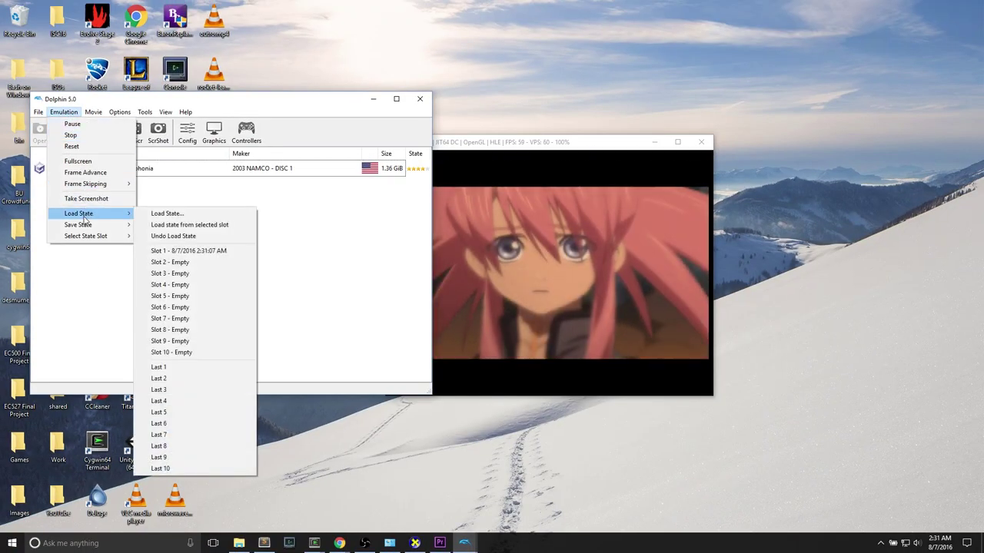
click(121, 213)
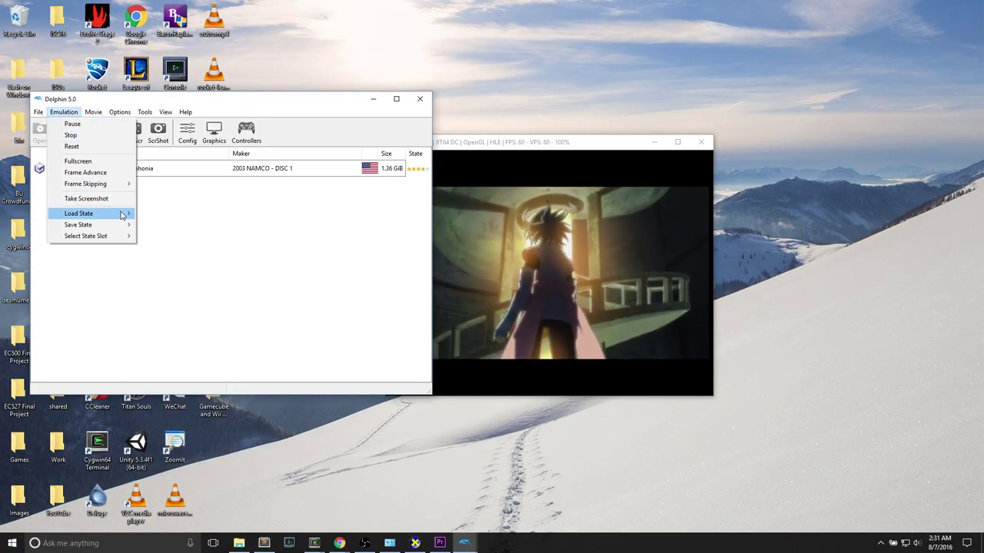
mouse_move(120, 215)
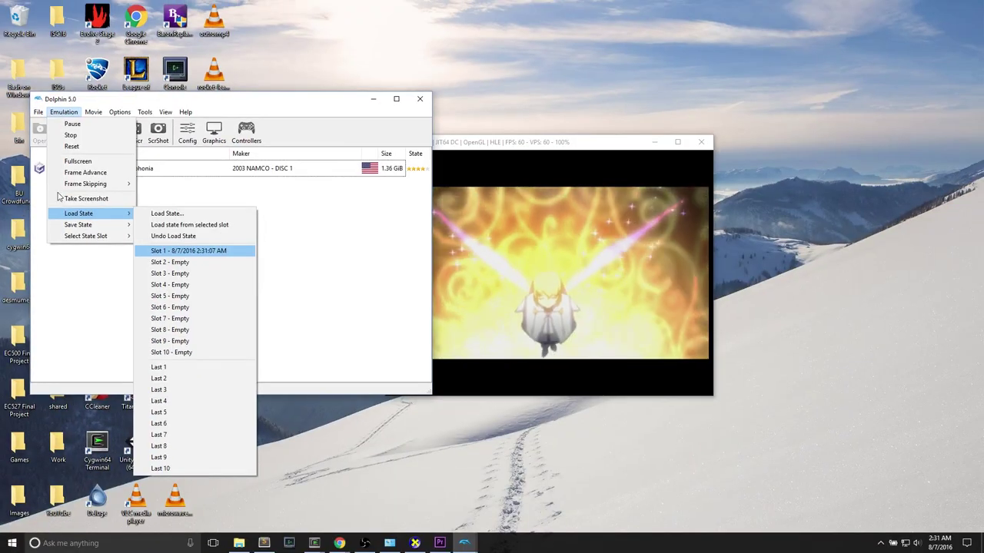
mouse_move(131, 214)
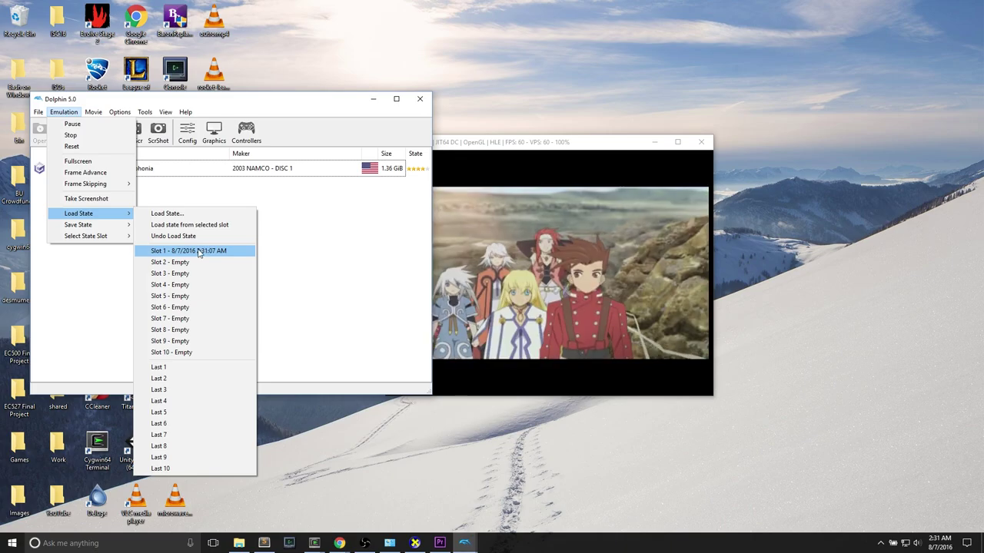
click(198, 252)
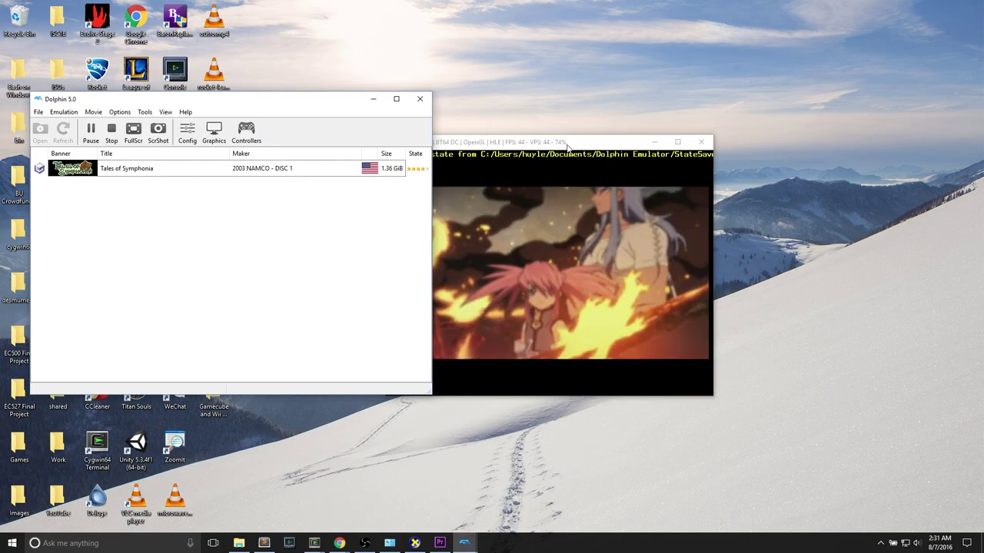
click(619, 278)
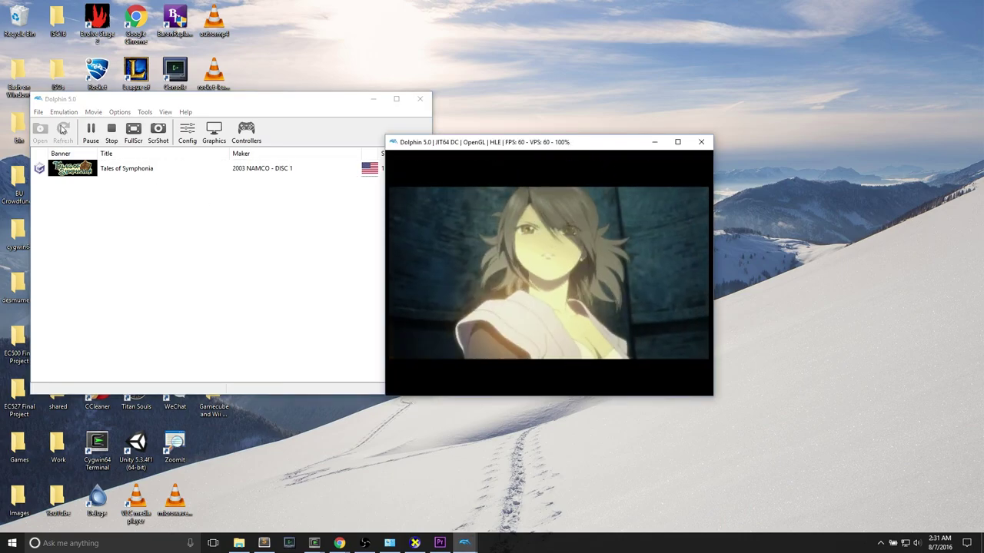
click(63, 111)
mouse_move(34, 112)
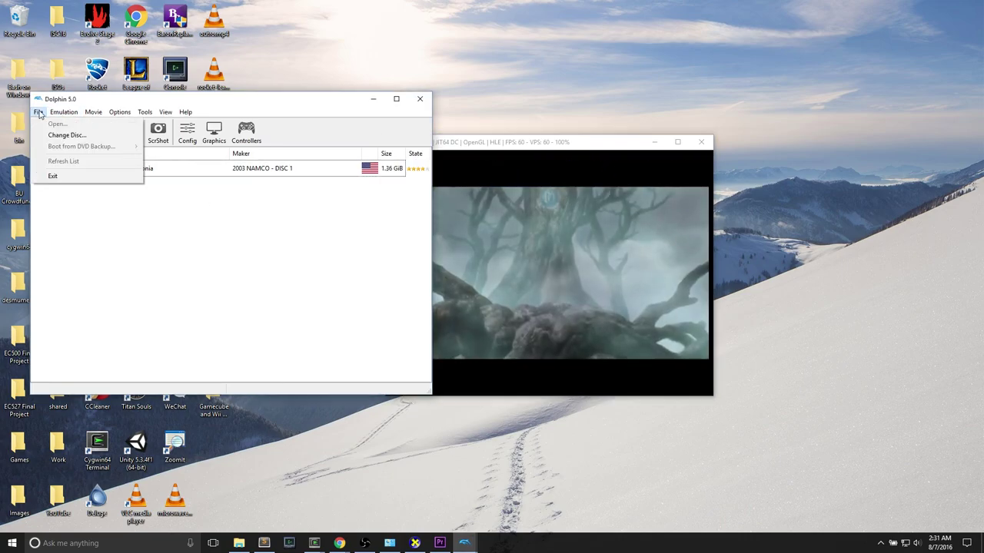
mouse_move(87, 114)
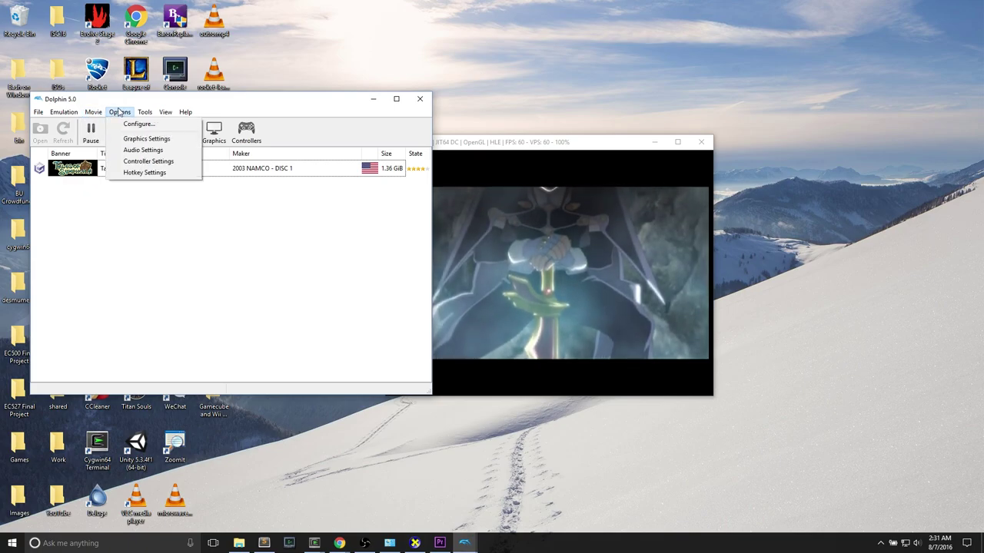
mouse_move(144, 113)
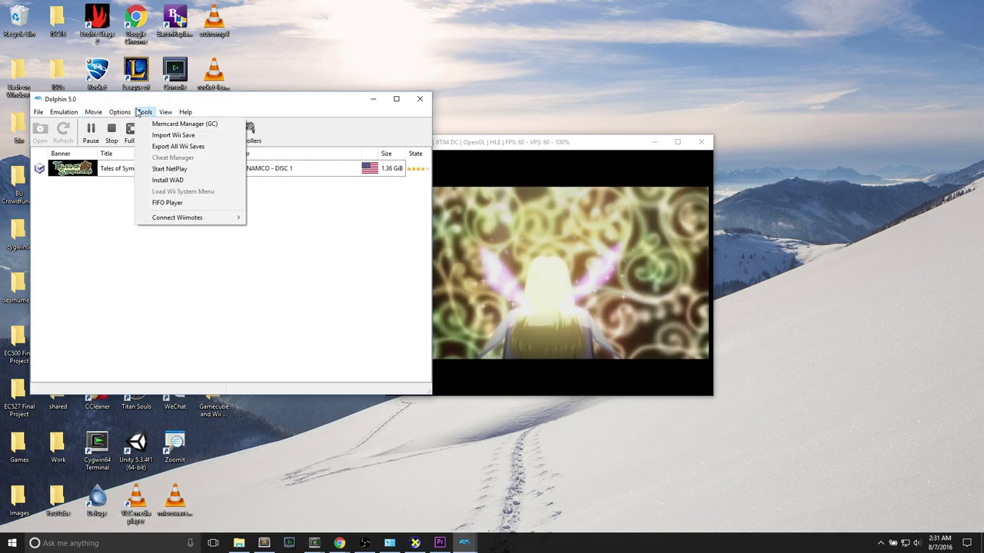